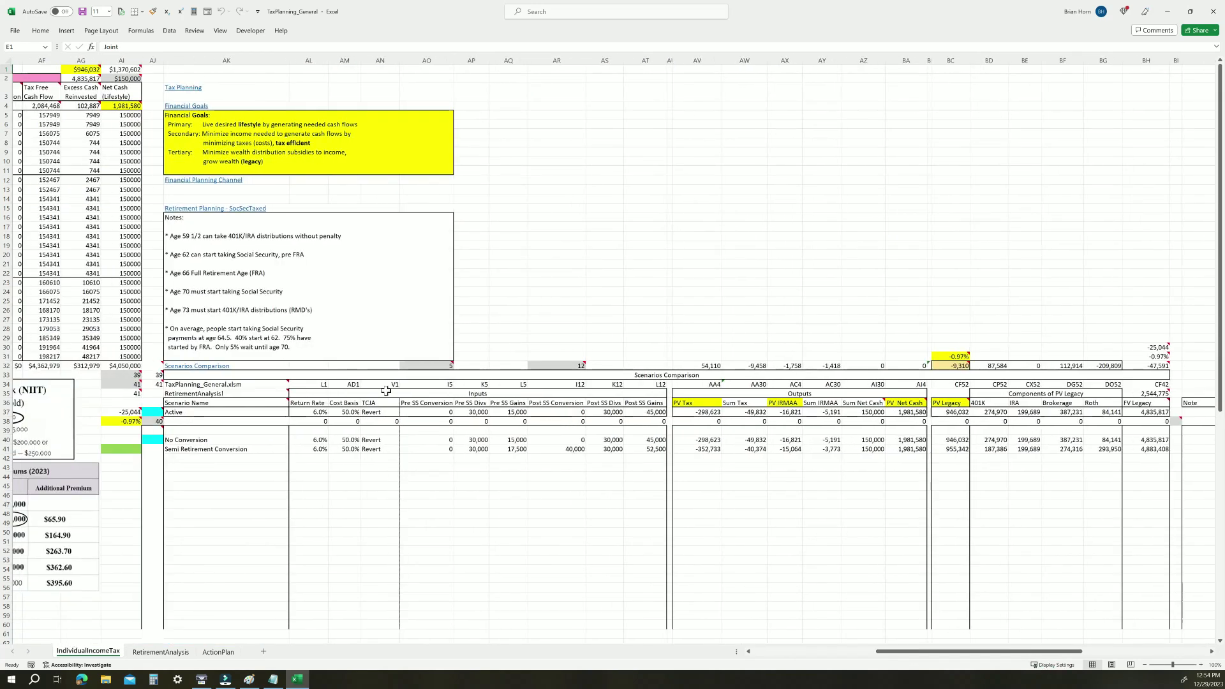
pyautogui.click(250, 682)
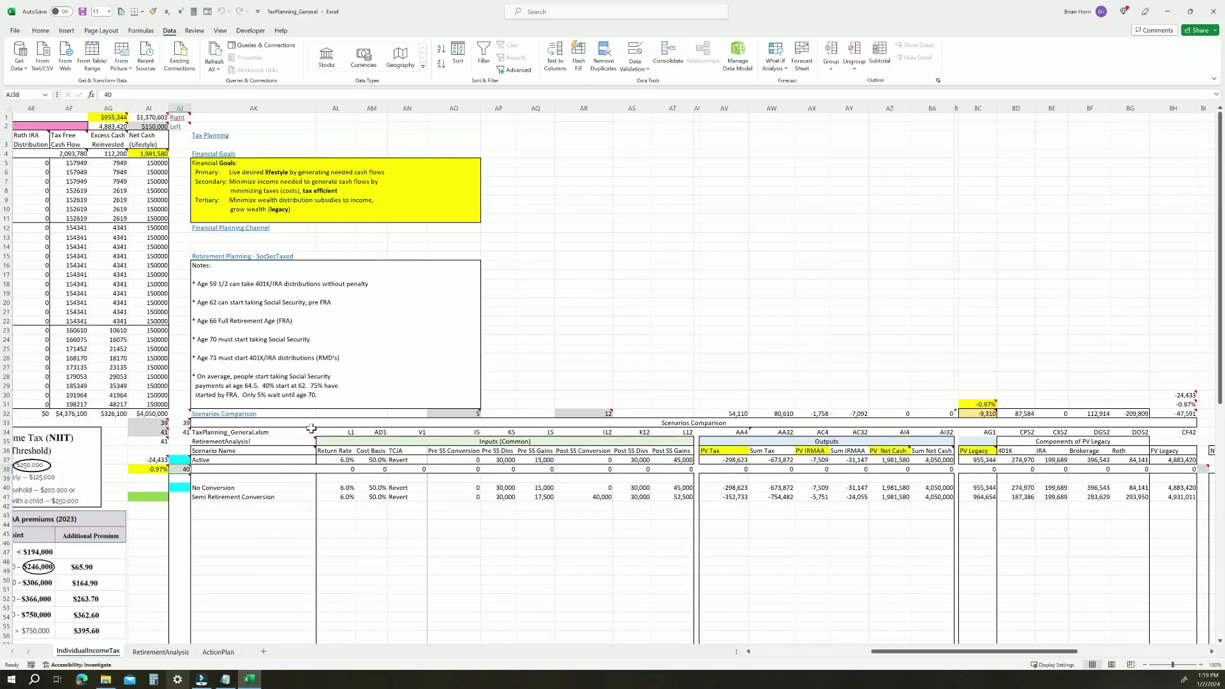
# Open the Scenario Manager and look through the No Conversion and Semi Retirement Conversion scenarios
pyautogui.moveTo(311, 428)
pyautogui.click(787, 69)
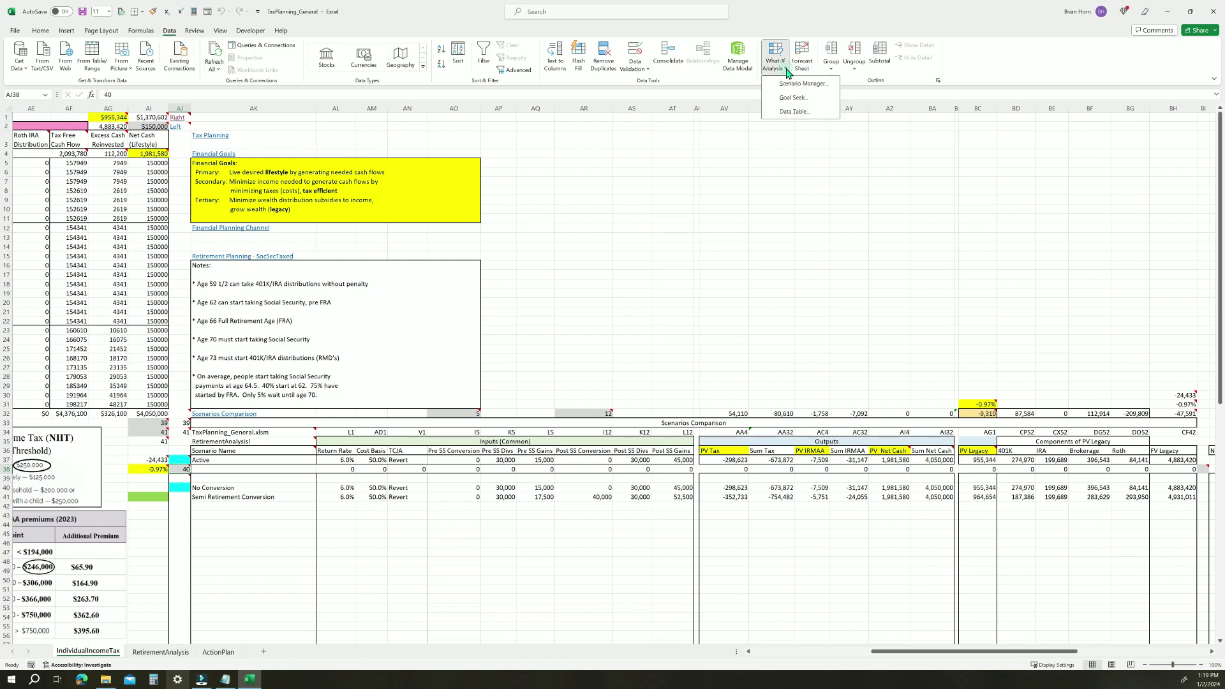
pyautogui.click(697, 138)
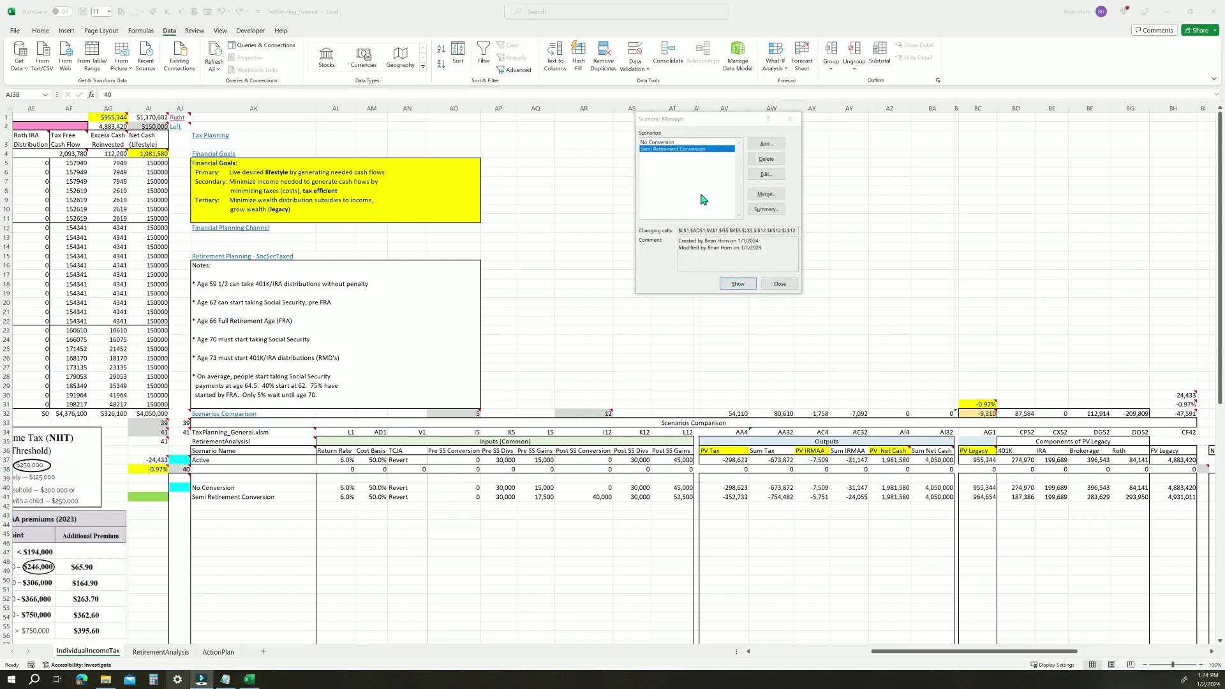
pyautogui.click(664, 143)
pyautogui.click(661, 149)
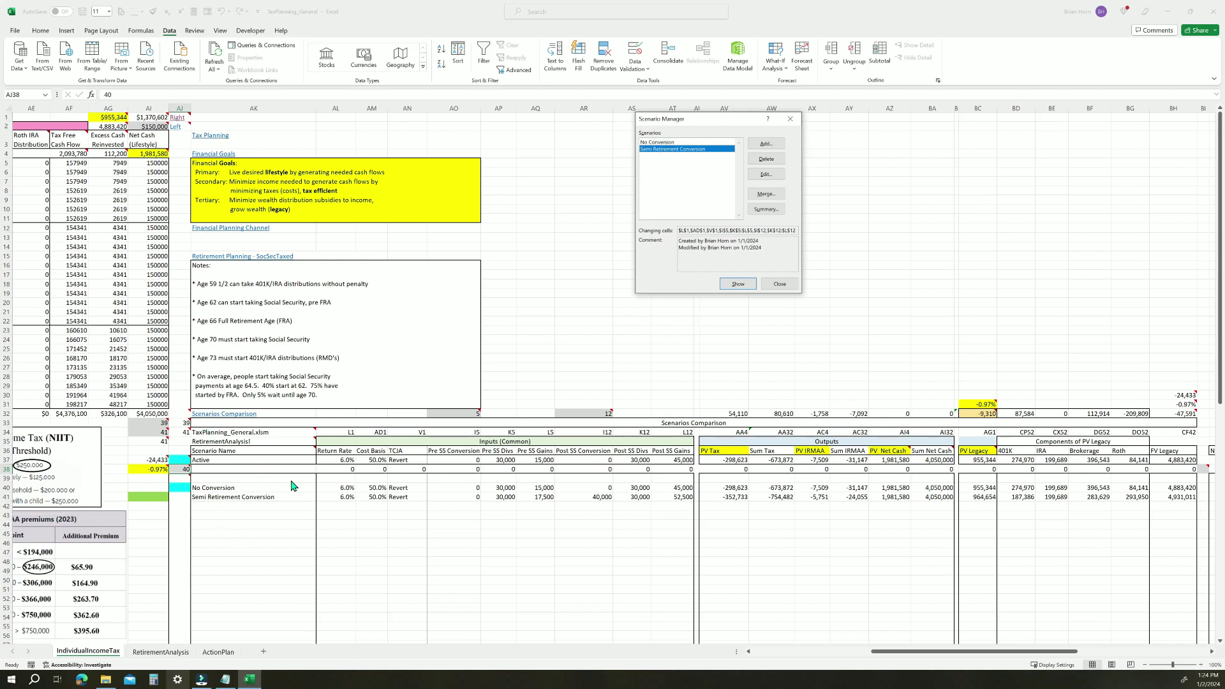
# Review the No Conversion scenario's changing cells and their stored values without altering them
pyautogui.click(657, 142)
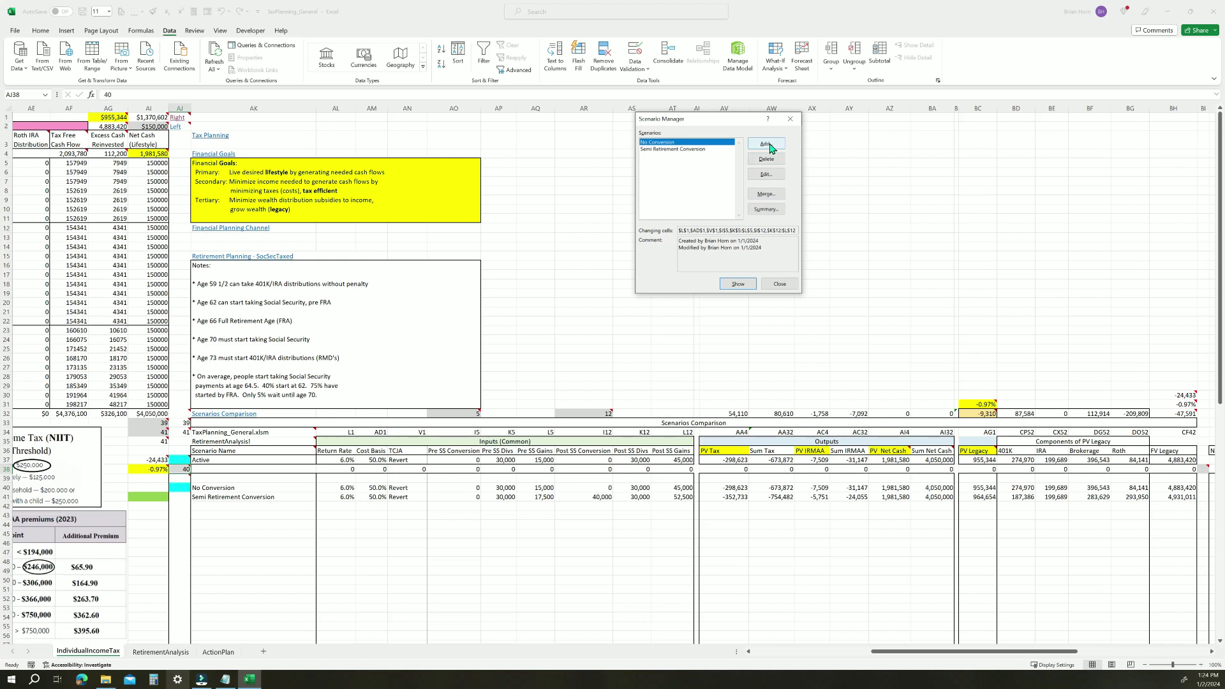
pyautogui.click(767, 173)
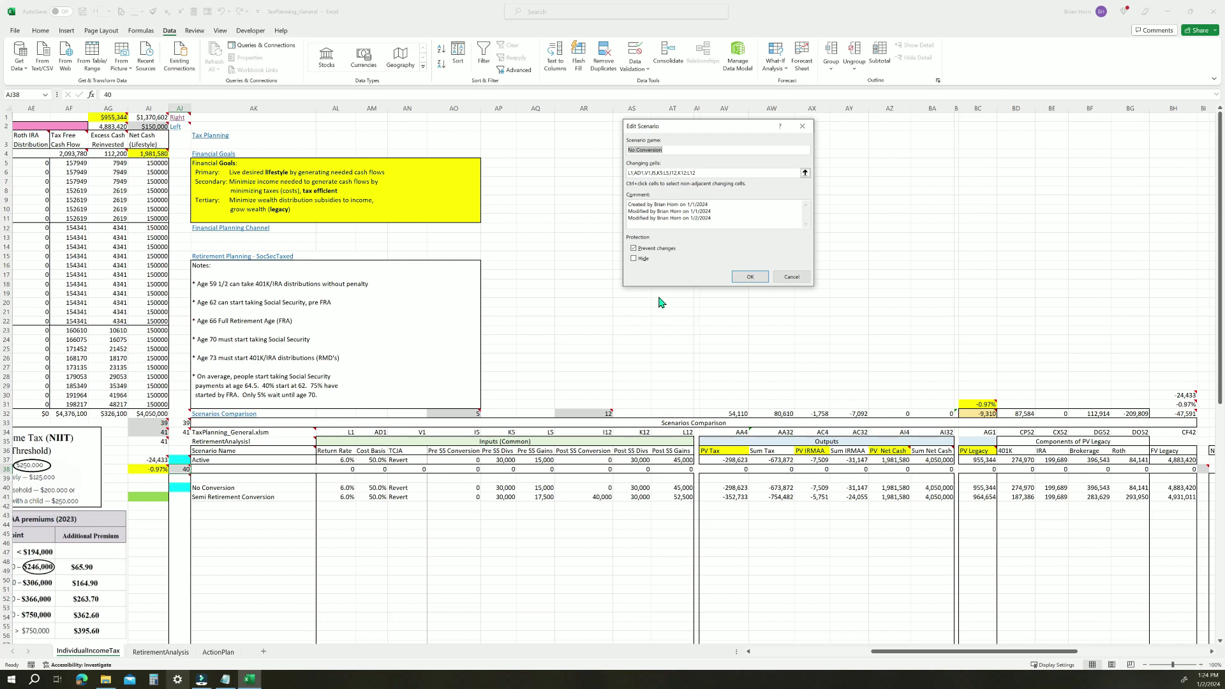
pyautogui.click(751, 277)
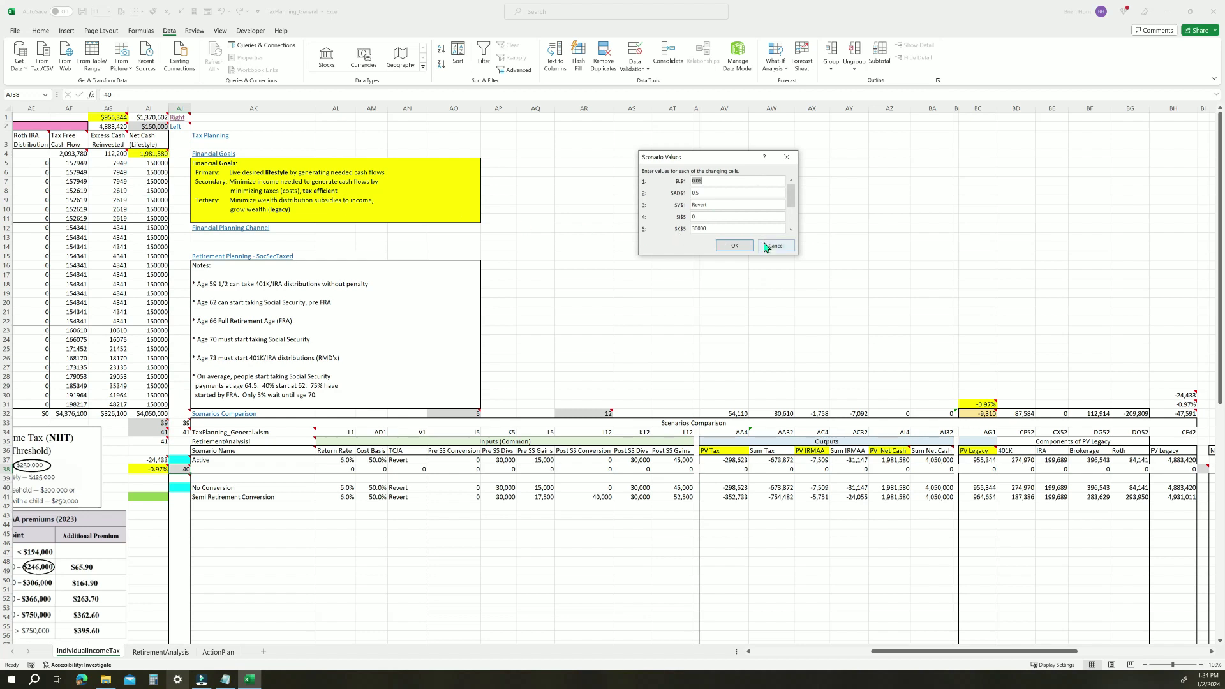
pyautogui.click(736, 247)
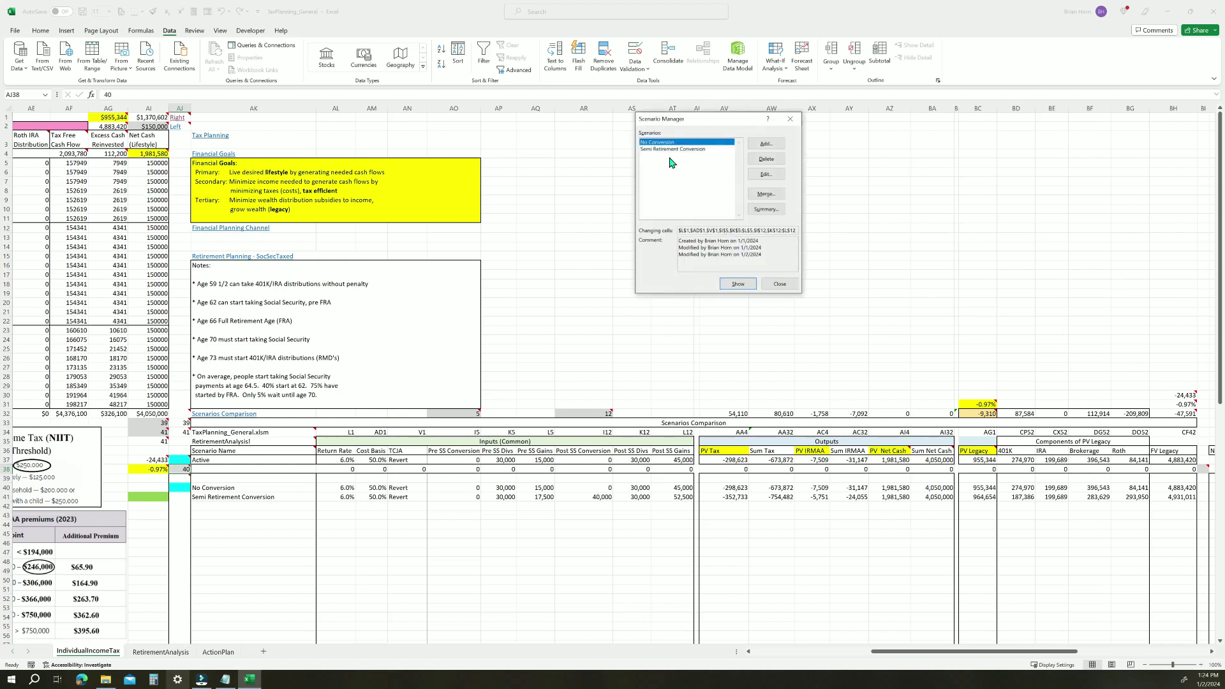
# Show the Semi Retirement Conversion scenario's values in the worksheet, and switch back to the No Conversion scenario
pyautogui.click(672, 151)
pyautogui.doubleClick(672, 151)
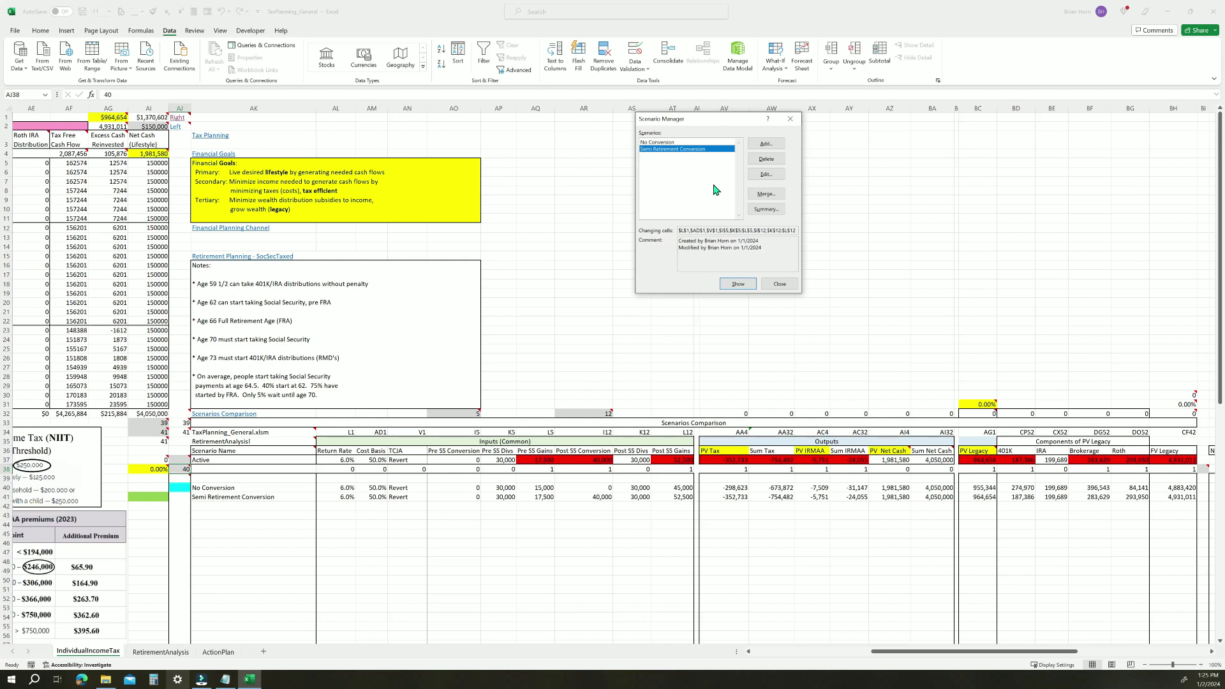
pyautogui.doubleClick(668, 143)
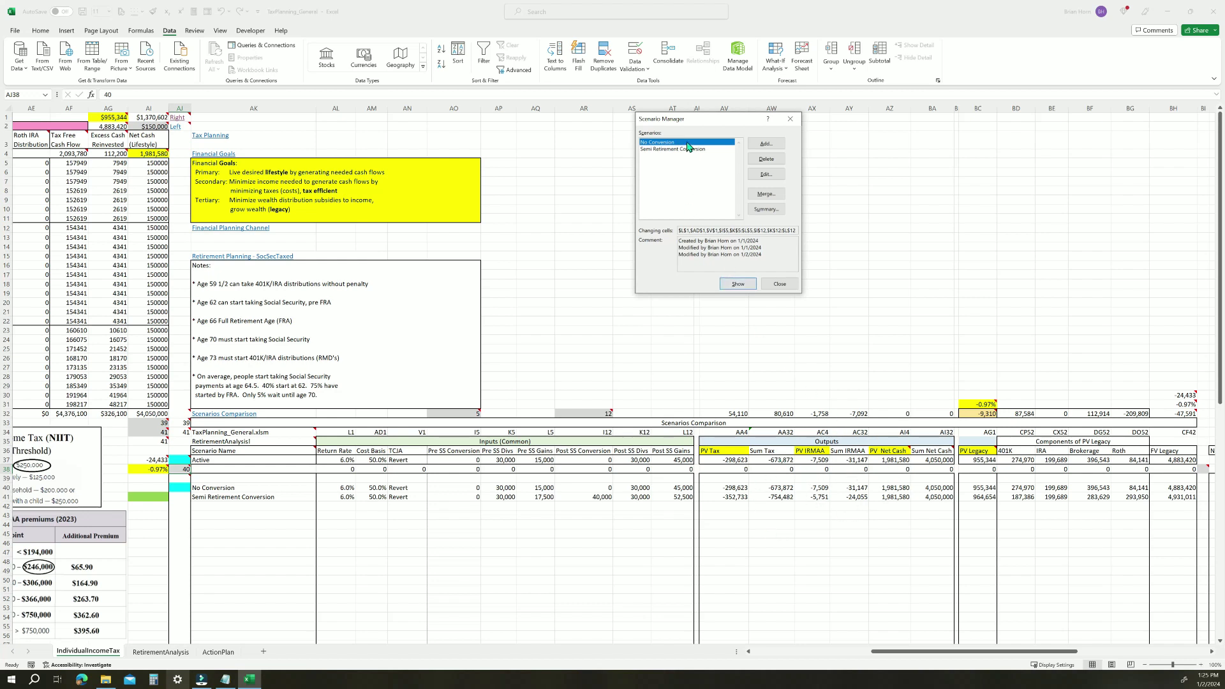
# Generate a Scenario summary report using result cells AA4, AA32, AC4, AC32, AI32, AI4 and AG1
pyautogui.click(763, 210)
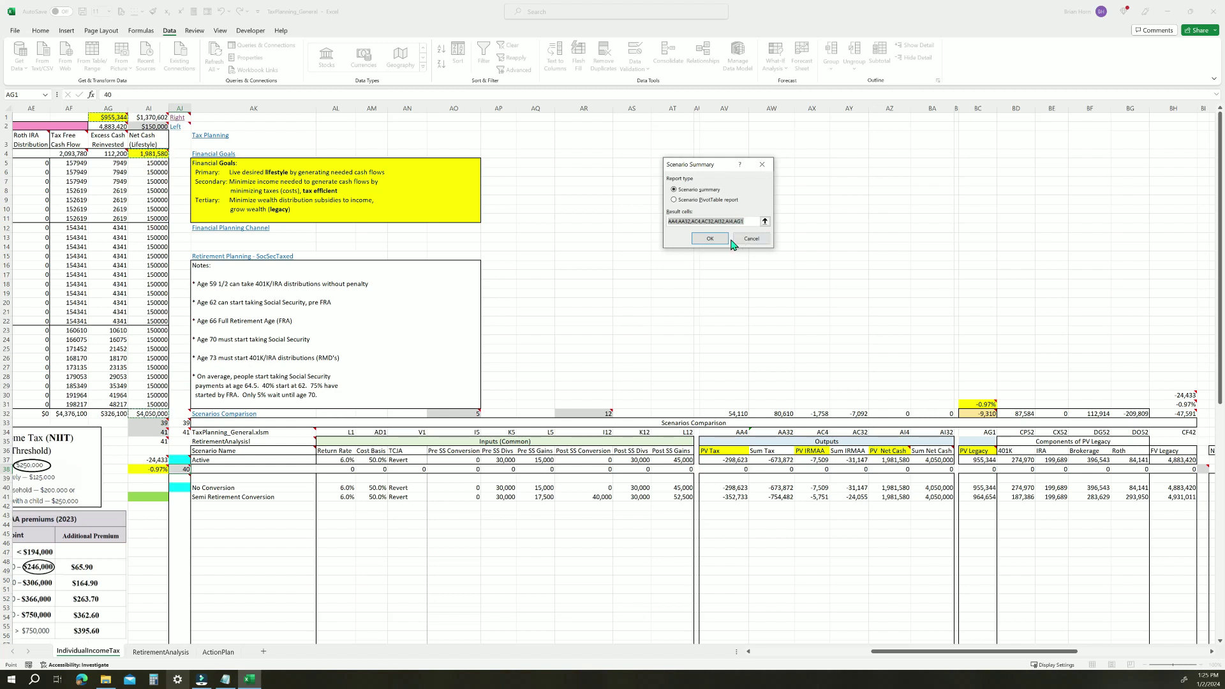
pyautogui.click(711, 239)
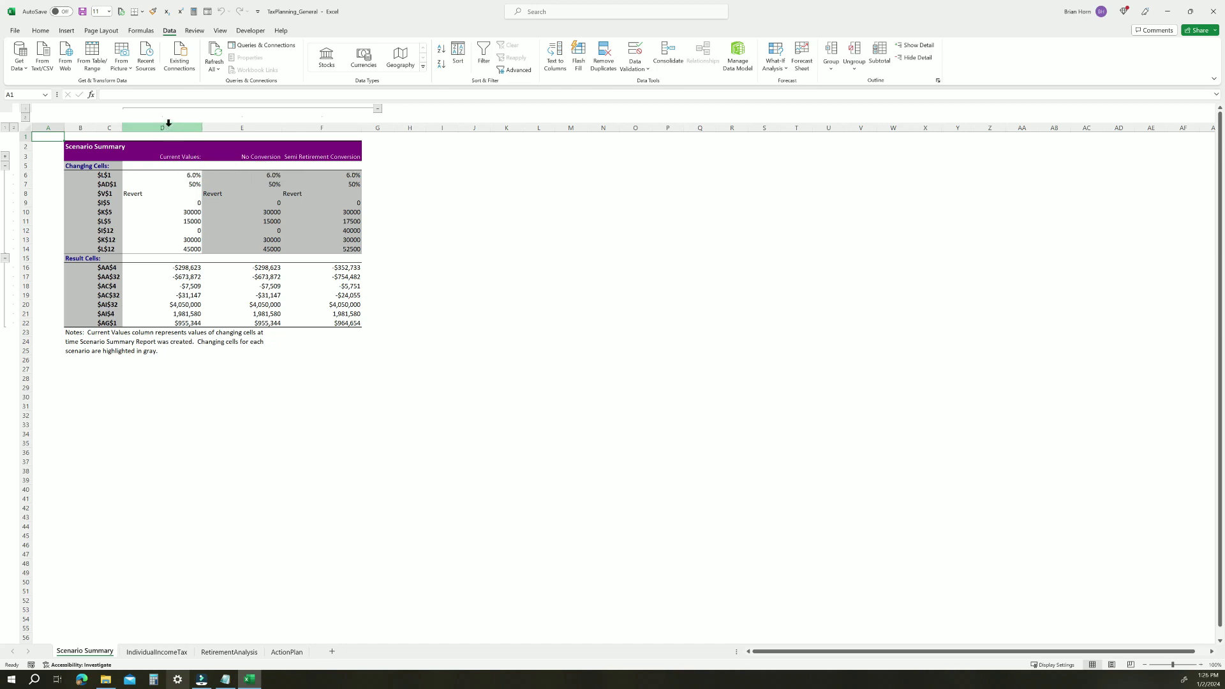
pyautogui.click(106, 176)
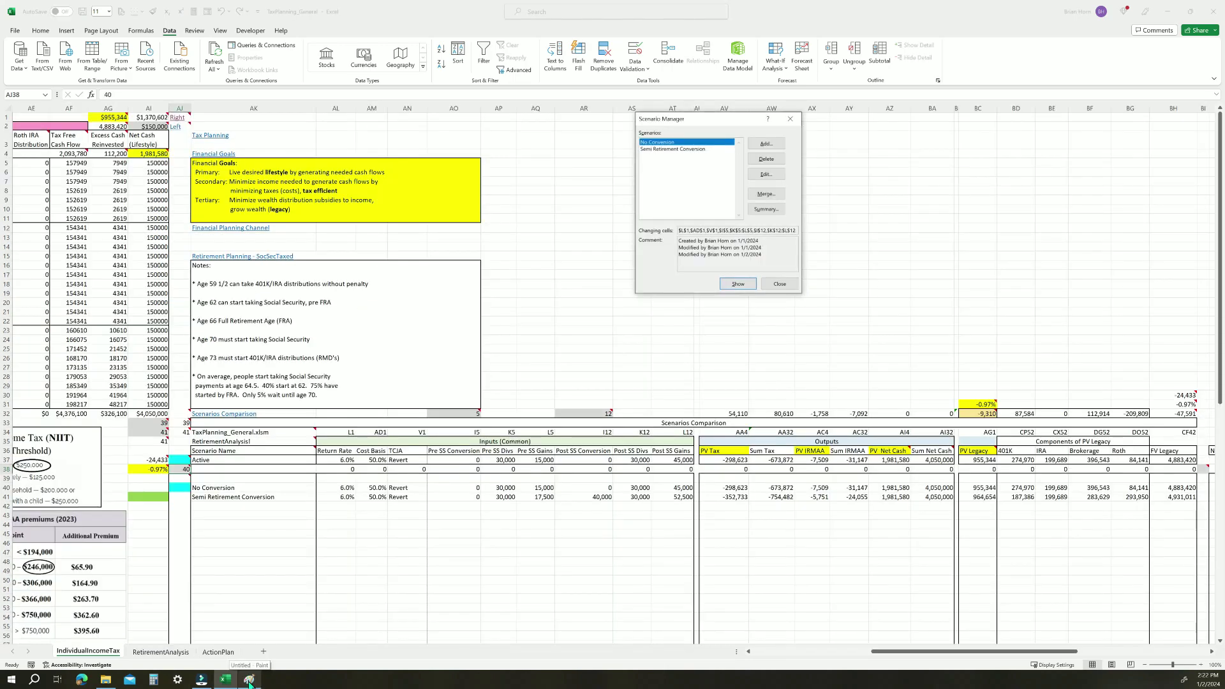
pyautogui.click(248, 680)
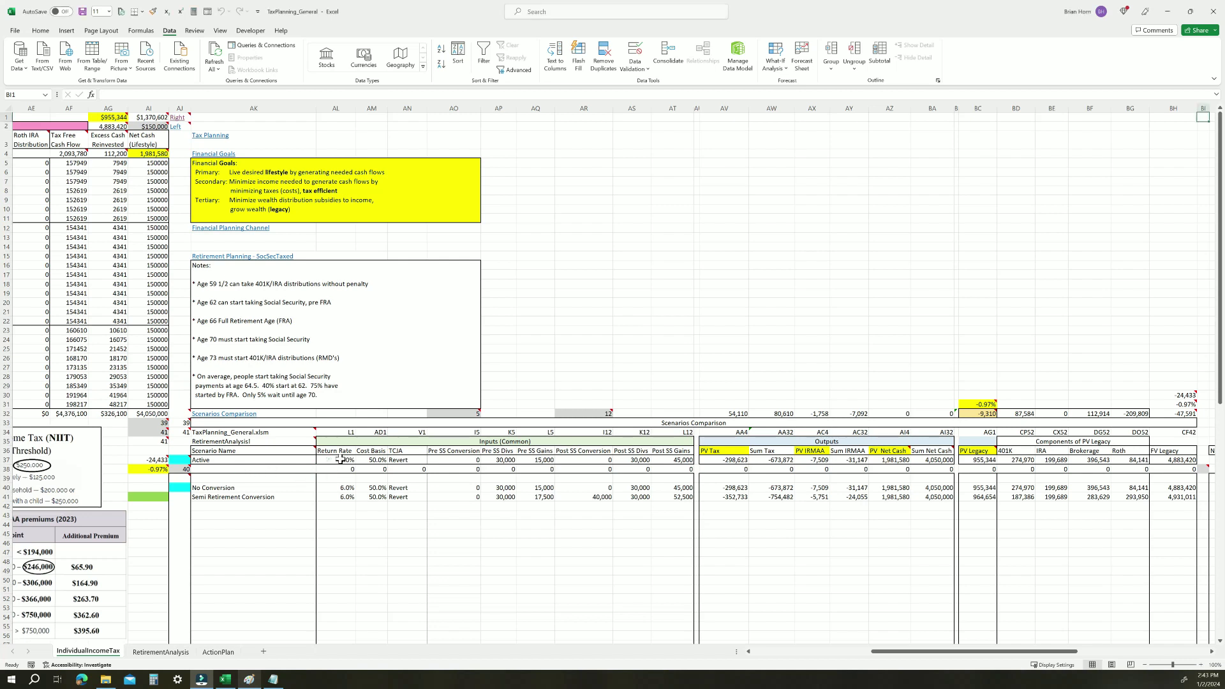
# Load the Semi Retirement Conversion scenario from row 41 into the Active row, and switch back to No Conversion in row 40
pyautogui.moveTo(339, 459); pyautogui.dragTo(968, 460)
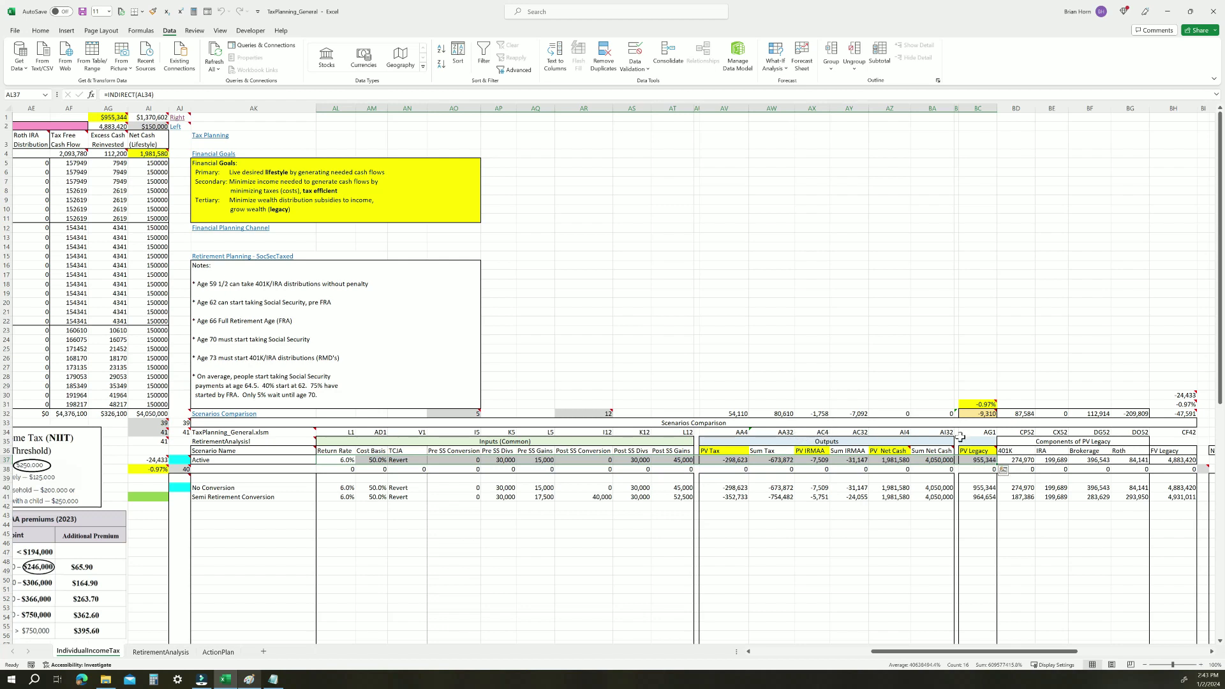
pyautogui.moveTo(180, 460)
pyautogui.click(181, 497)
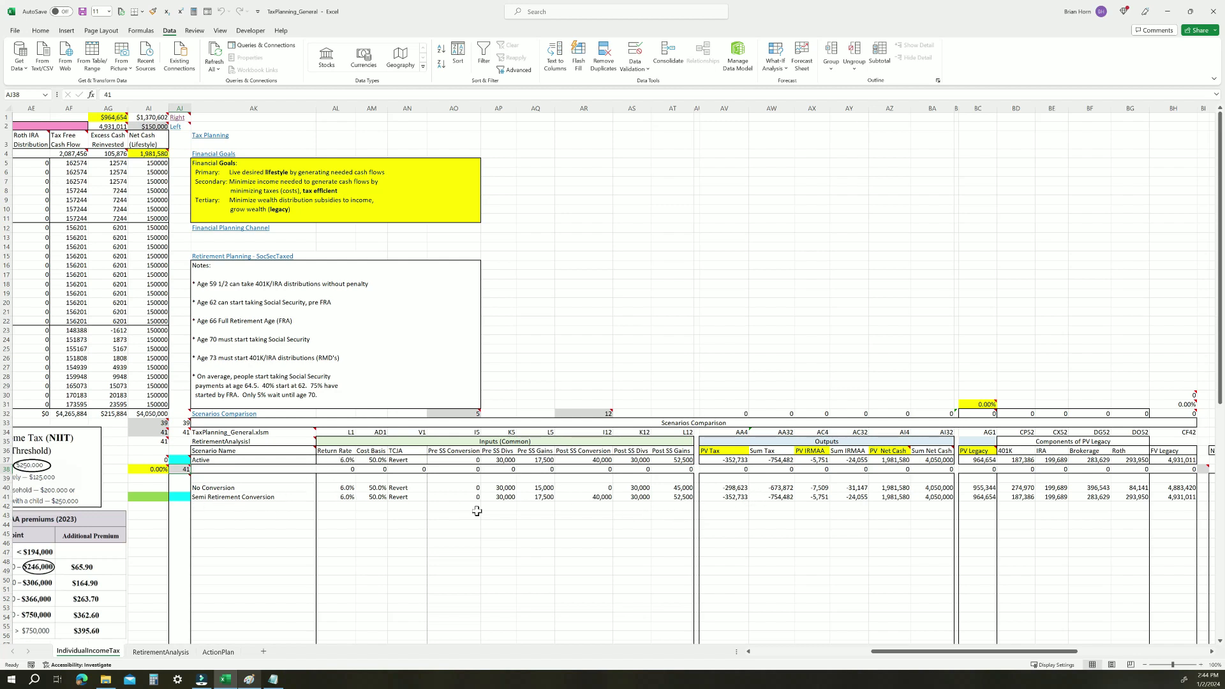
pyautogui.click(180, 486)
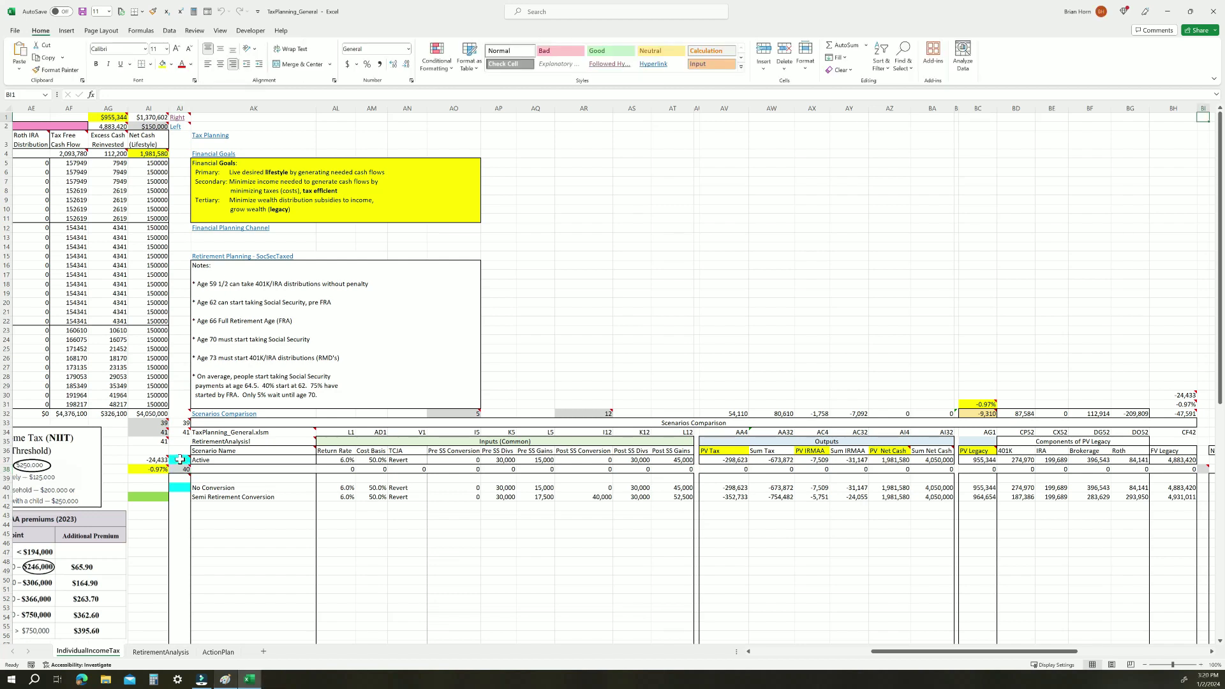
# Copy the Active values to row 45 using AJ38 as the target row setting, and name the copy "Some new scenario name"
pyautogui.moveTo(179, 460)
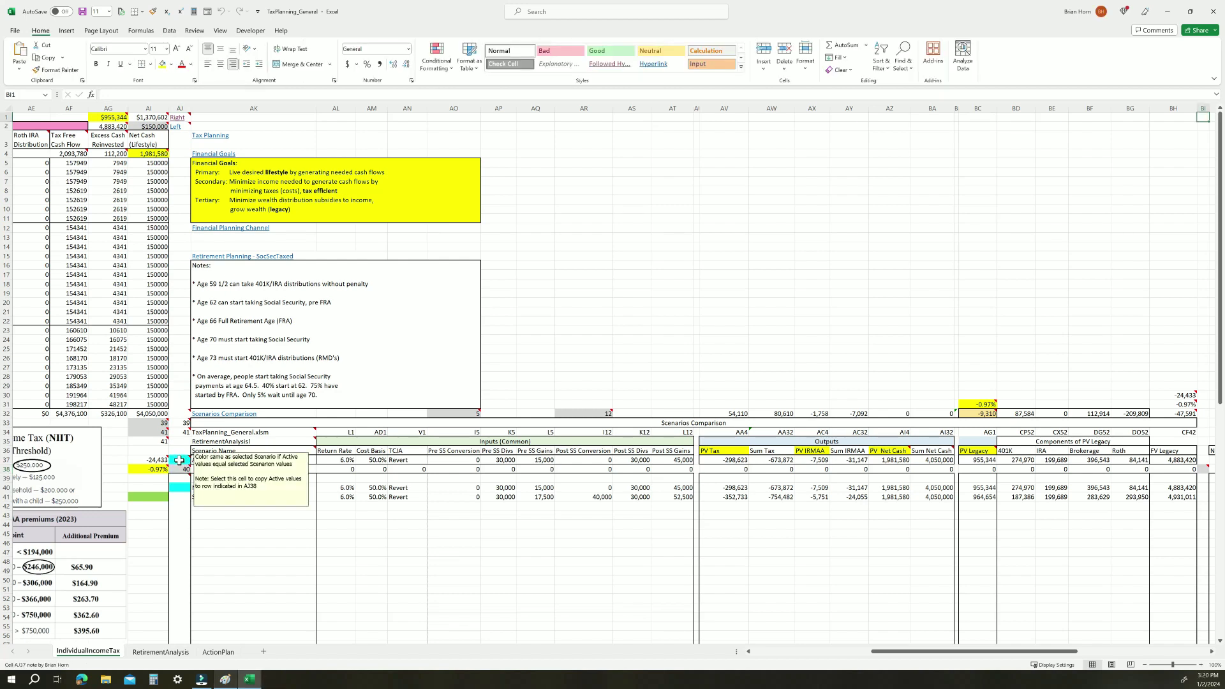
pyautogui.click(180, 469)
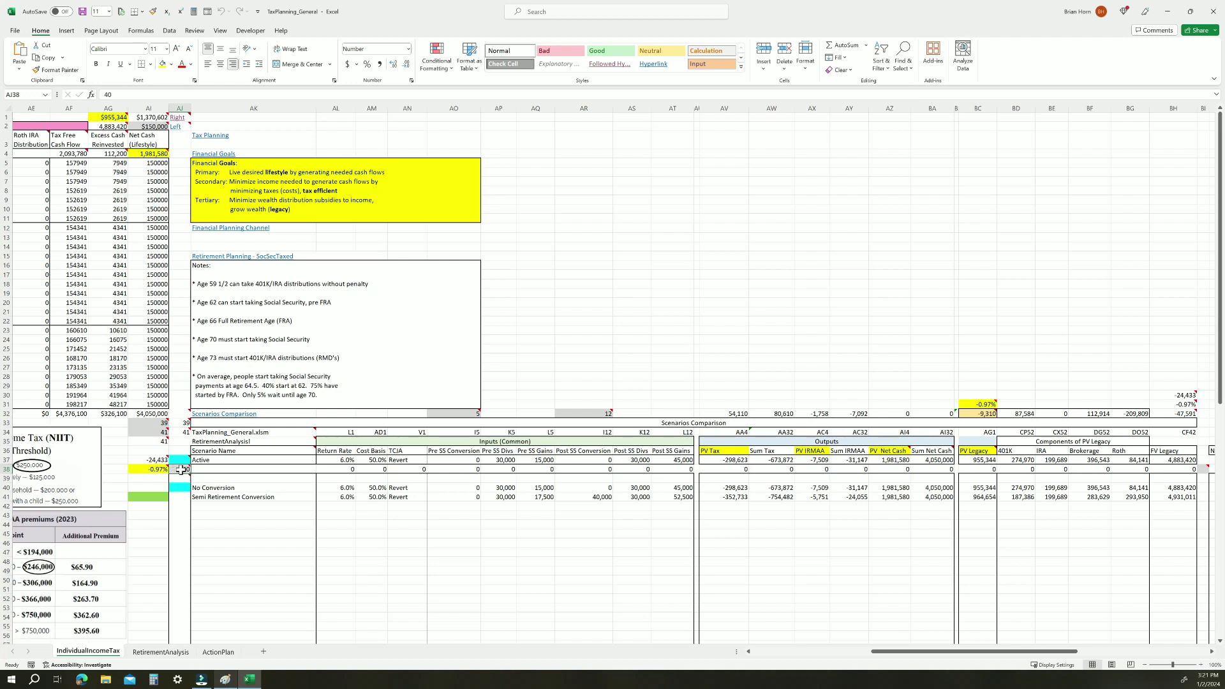
pyautogui.moveTo(183, 470)
pyautogui.click(187, 497)
pyautogui.click(300, 460)
pyautogui.write('45')
pyautogui.hotkey('ctrl', 'Return')
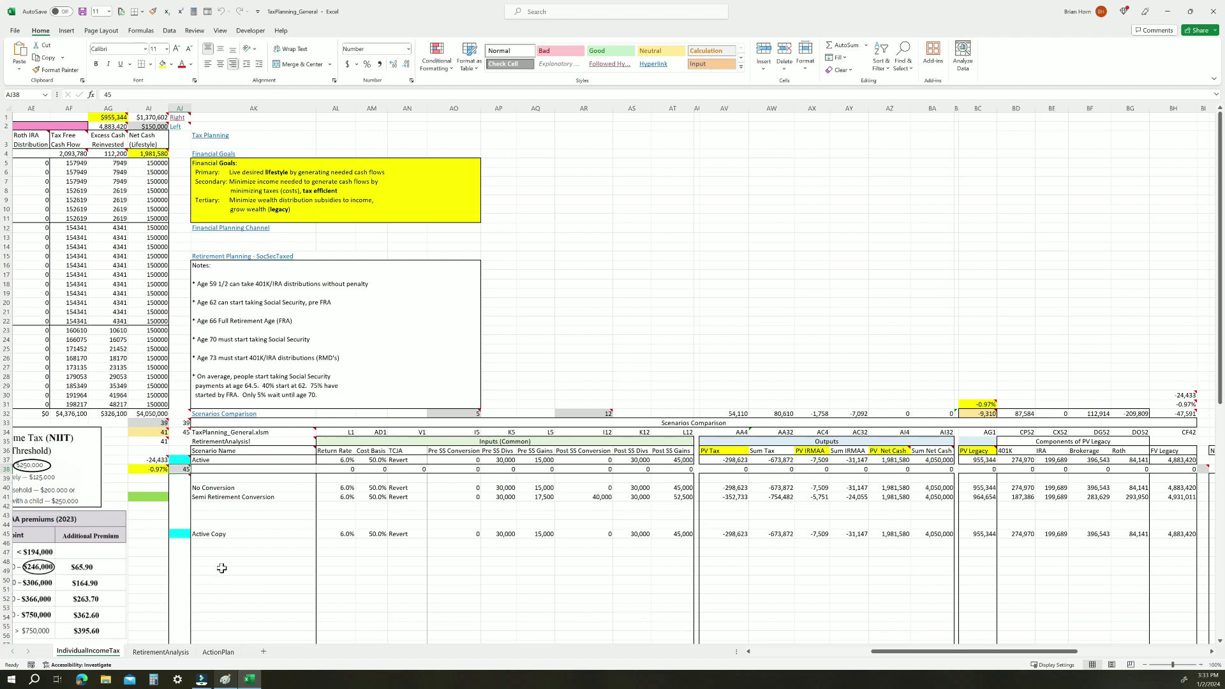
pyautogui.doubleClick(229, 534)
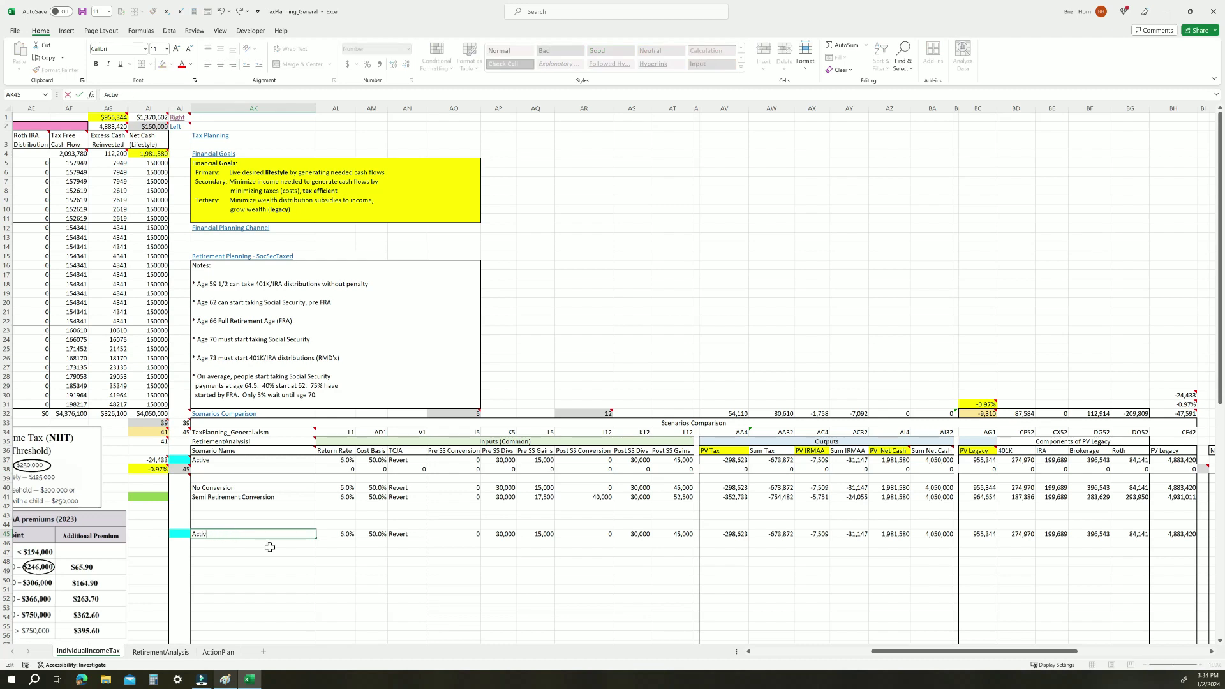
pyautogui.write('Some new scenario name')
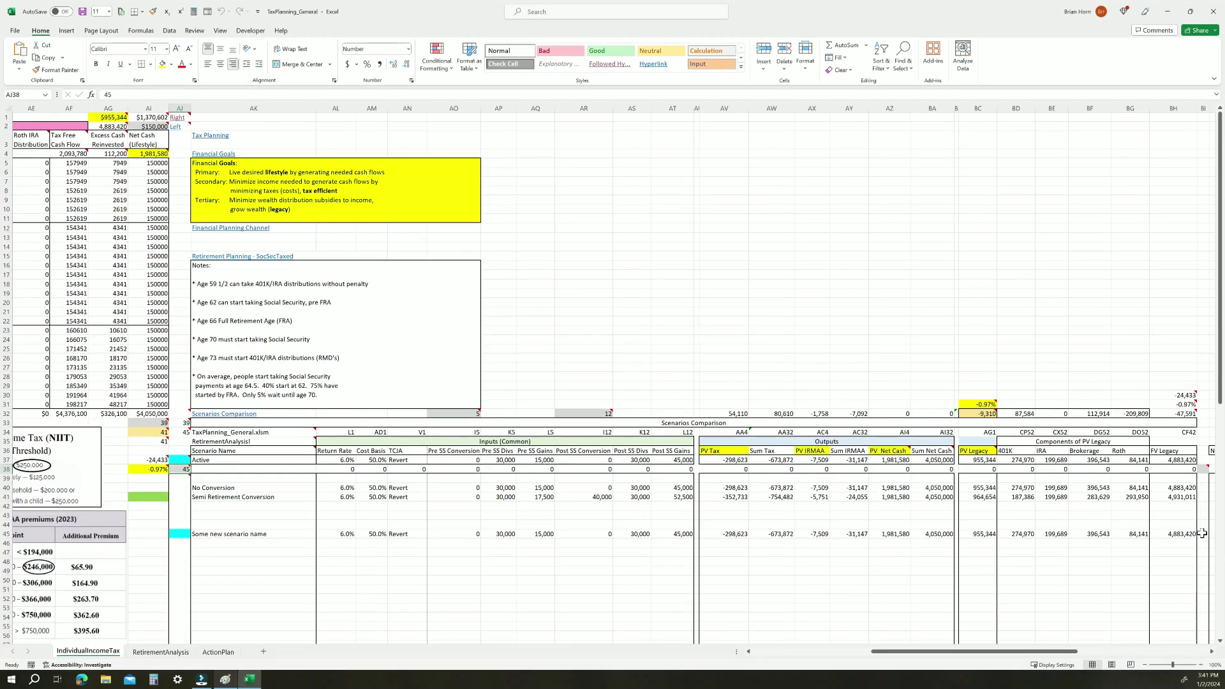
# Clear the copied scenario from row 45 and set the selected scenario row in AJ38 to 40
pyautogui.click(1203, 533)
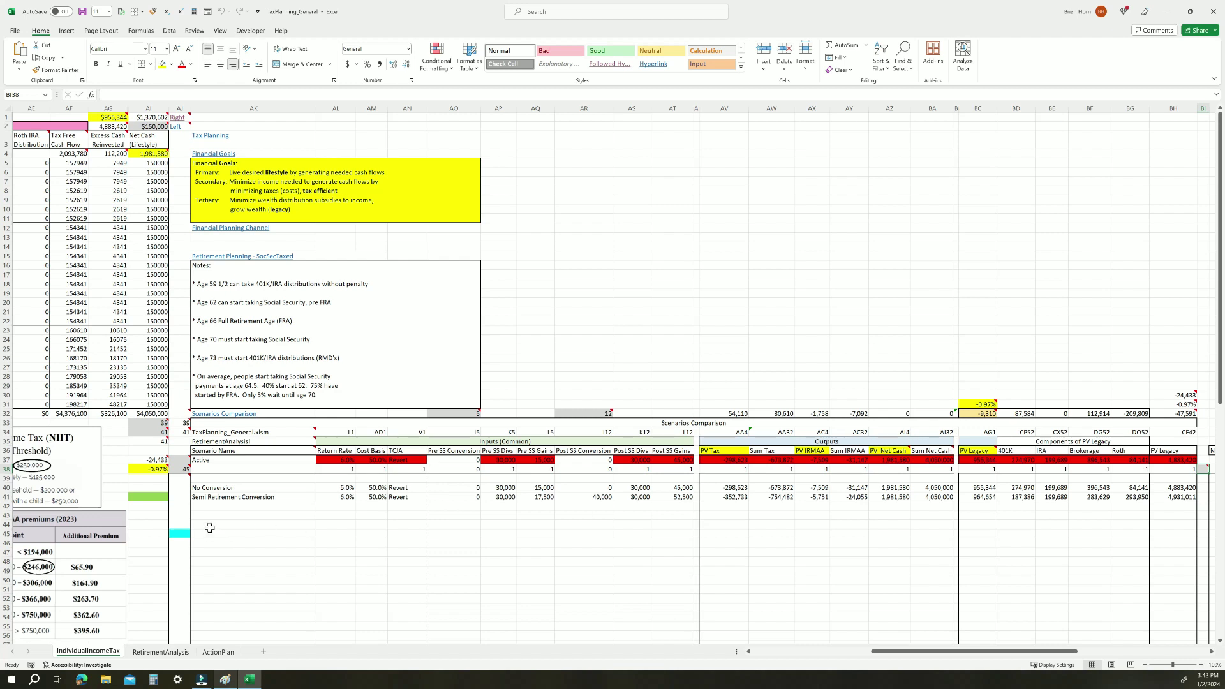
pyautogui.click(180, 469)
pyautogui.write('40')
pyautogui.press('Return')
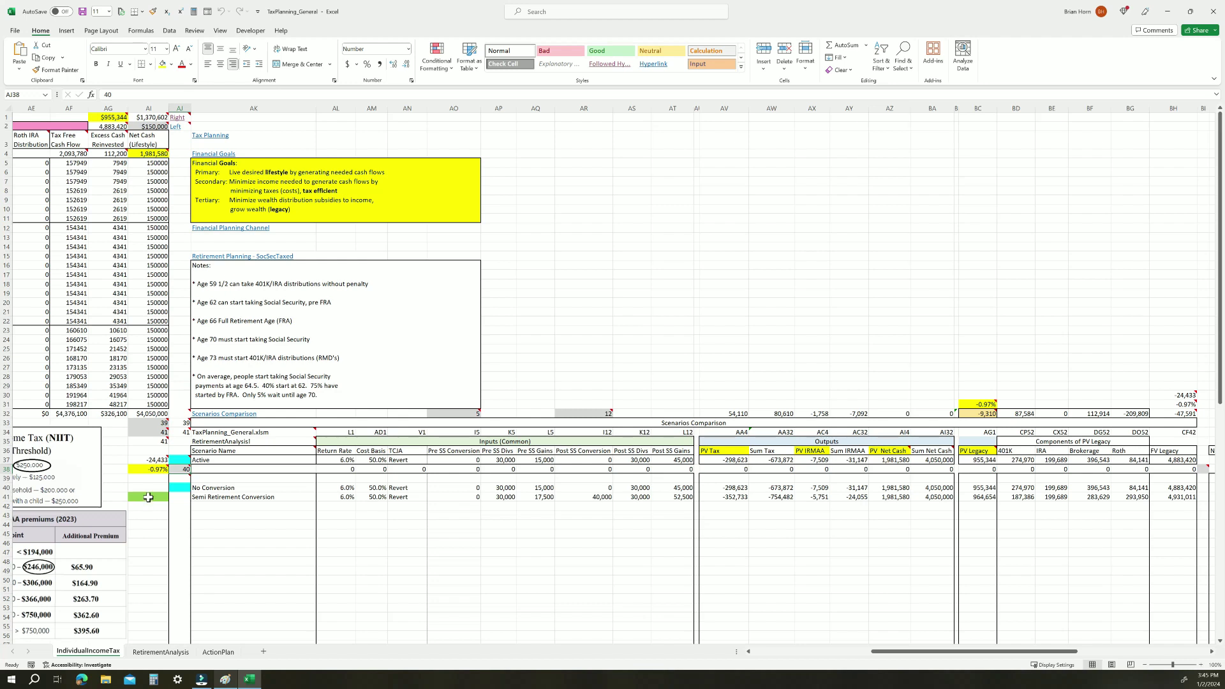
# Compare the PV Legacy of the Semi Retirement Conversion scenario in row 41 with No Conversion in row 40
pyautogui.click(5, 497)
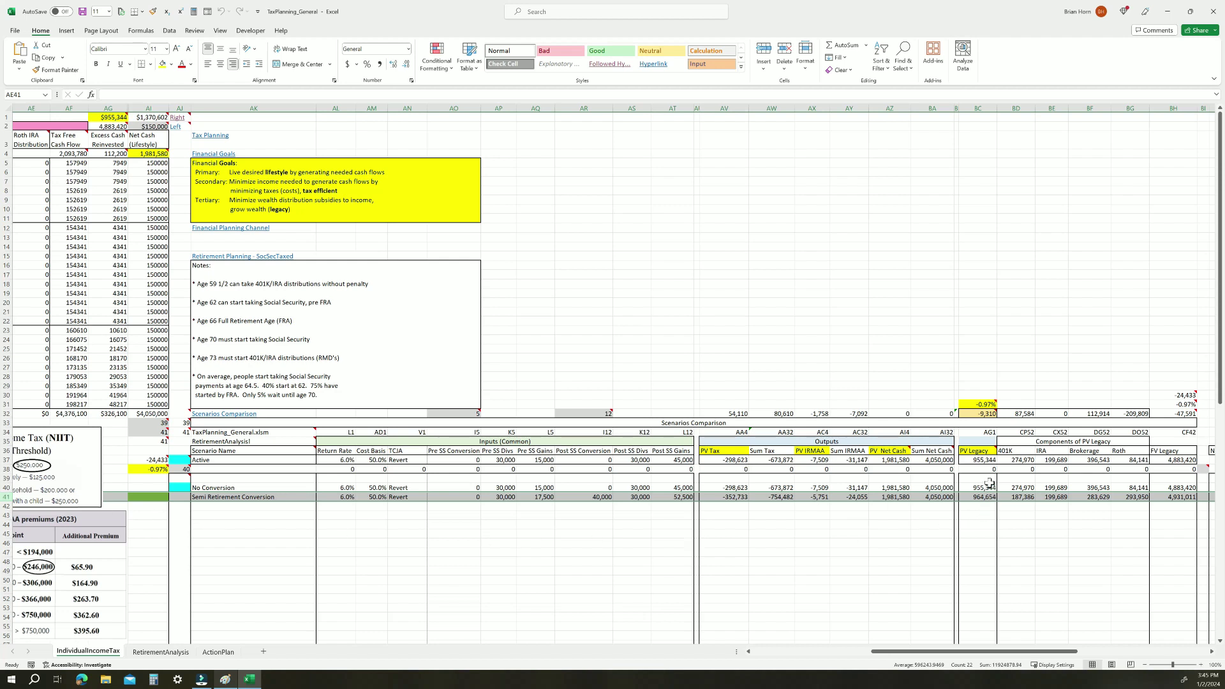
pyautogui.moveTo(988, 452)
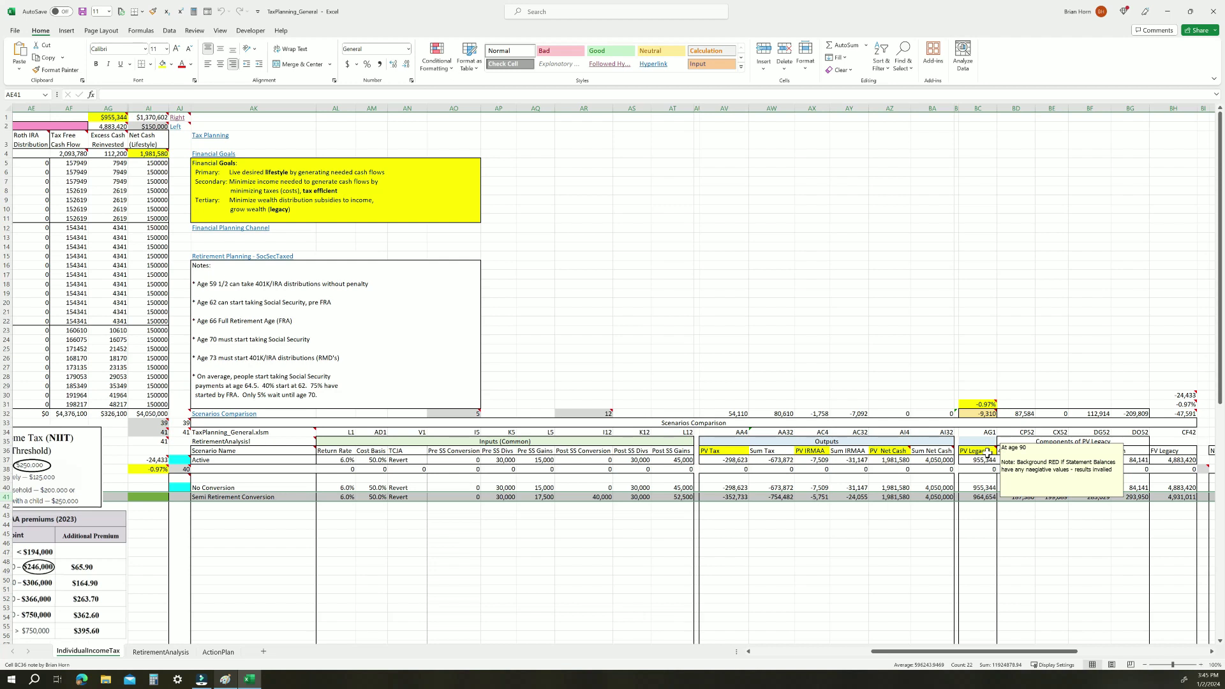
pyautogui.click(984, 498)
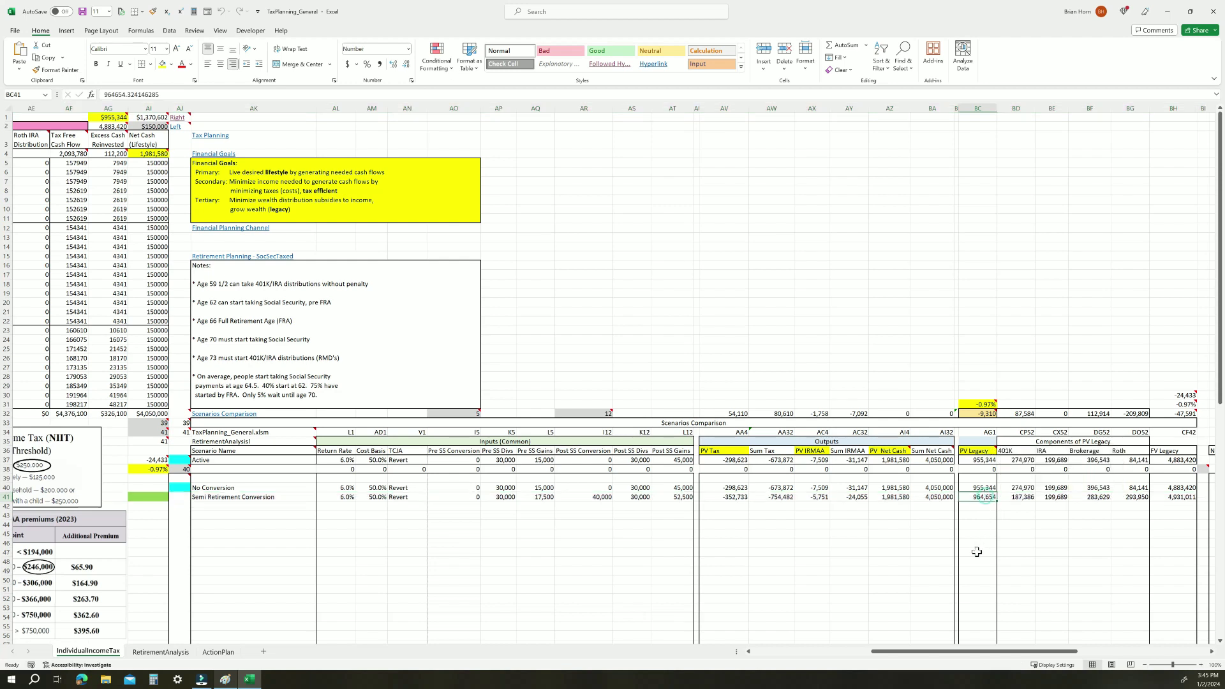
pyautogui.click(984, 487)
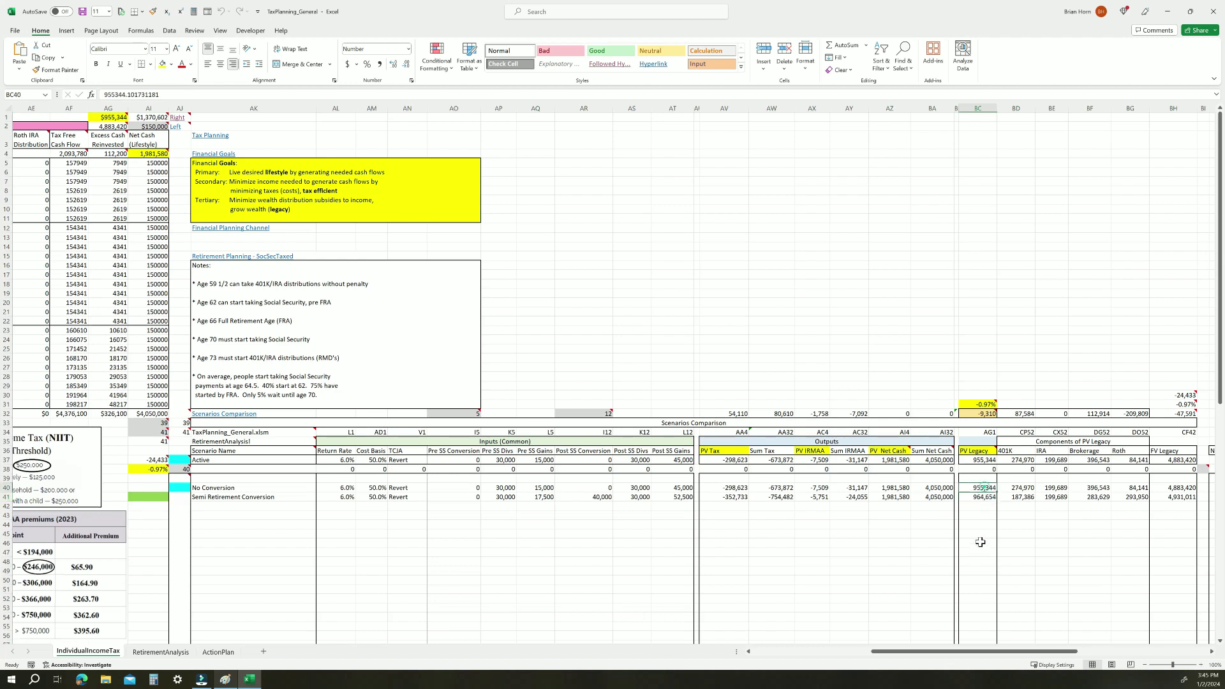
pyautogui.click(986, 497)
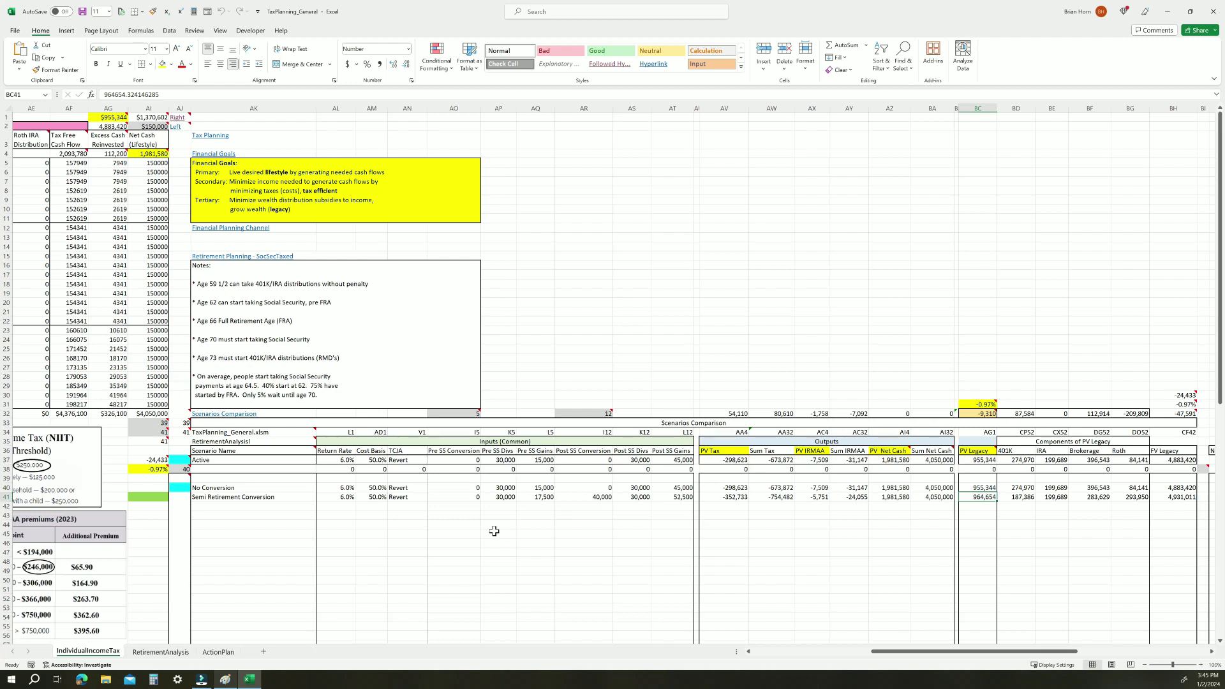
# With No Conversion as the selected scenario, examine the output differences in AV32:BG32 against the best scenario in row 41
pyautogui.click(183, 488)
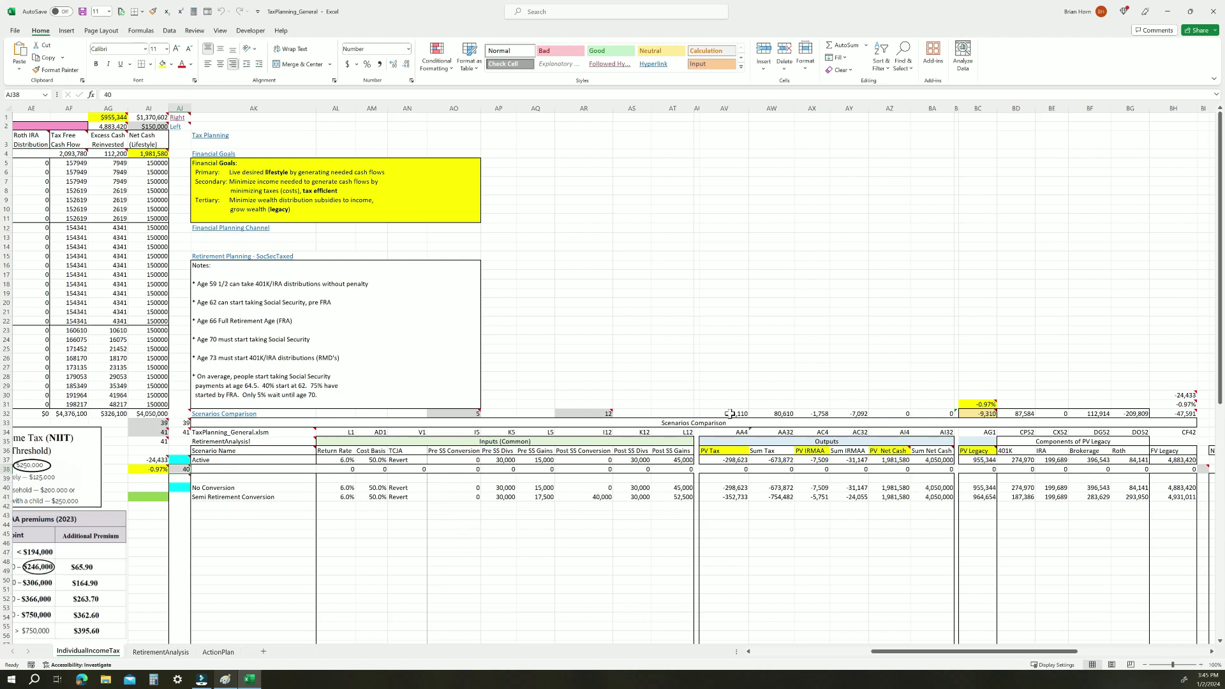
pyautogui.moveTo(729, 414); pyautogui.dragTo(1135, 411)
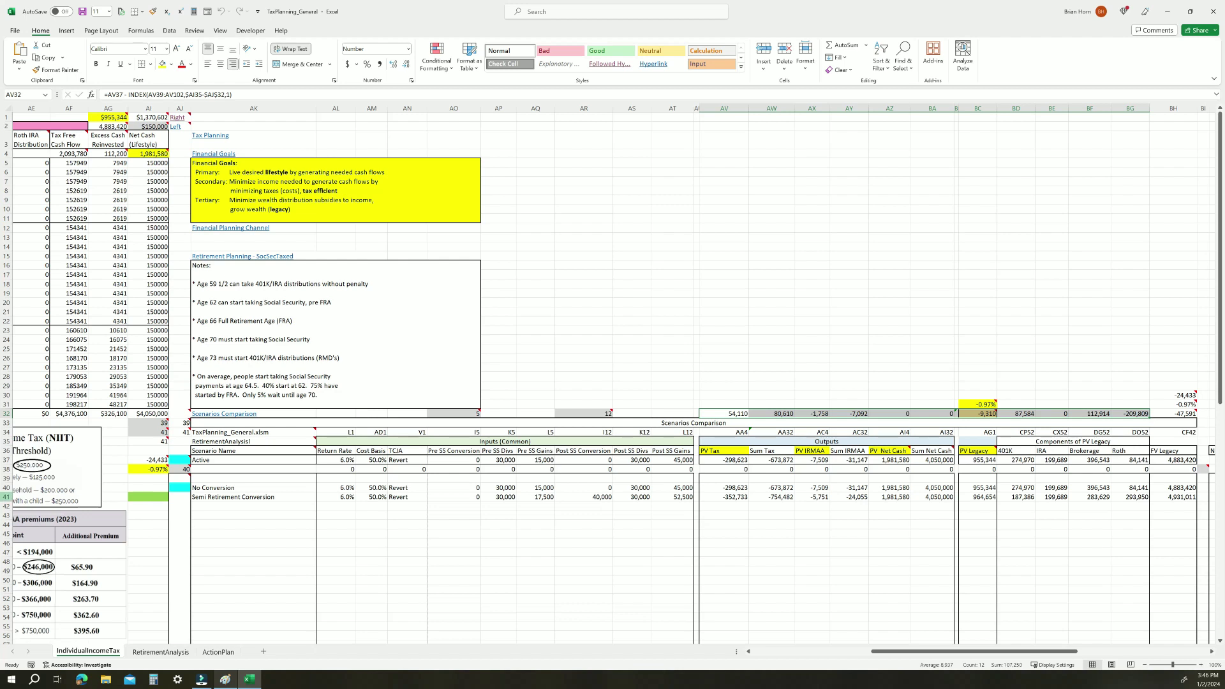
pyautogui.click(6, 497)
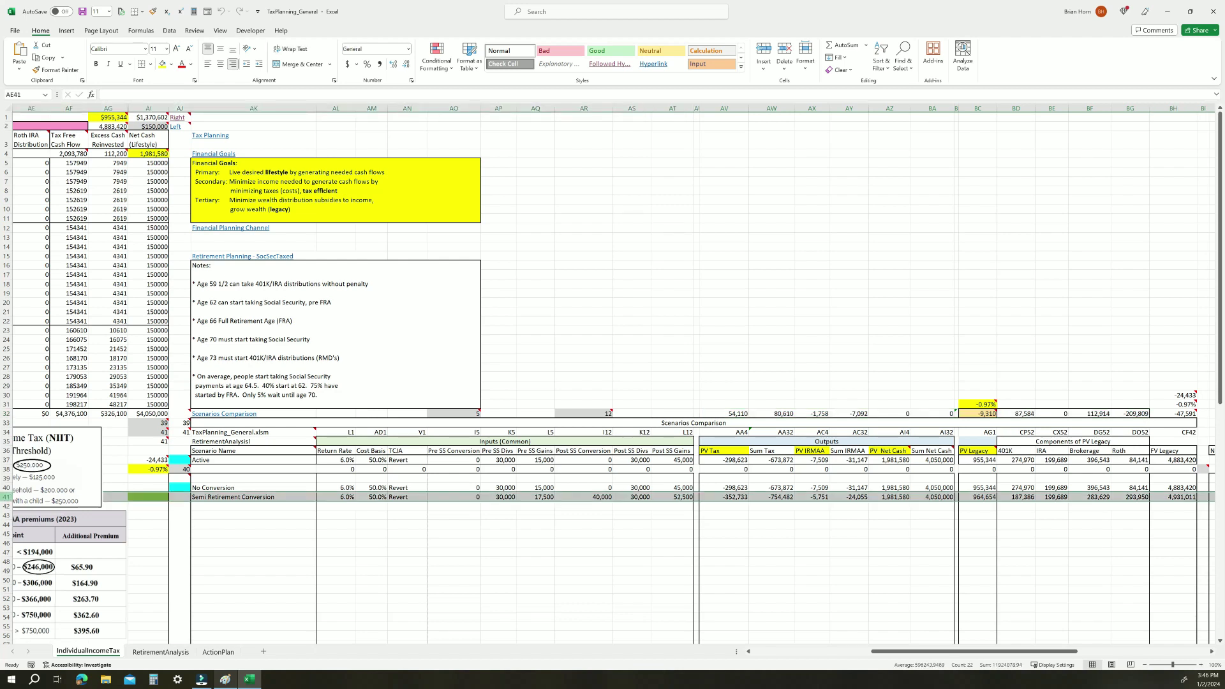
# Examine the No Conversion scenario name and the end row setting in AI34 for the largest-legacy search
pyautogui.click(226, 489)
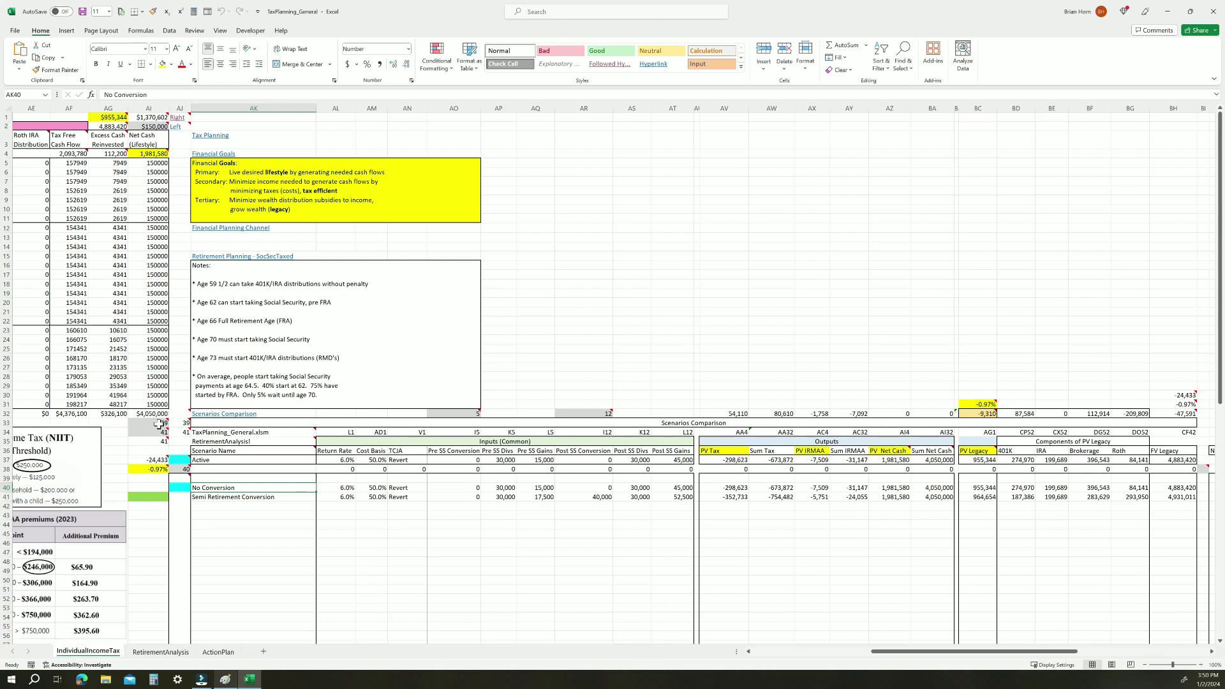
pyautogui.moveTo(158, 423)
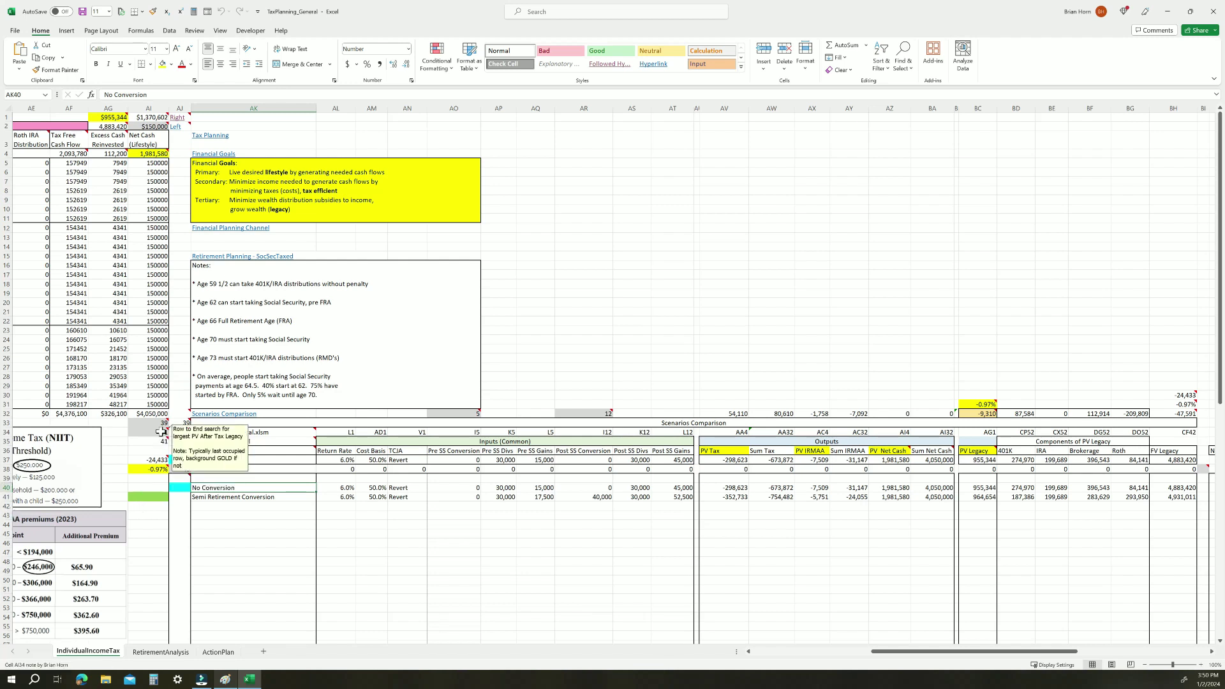
pyautogui.moveTo(154, 431)
pyautogui.mouseDown()
pyautogui.moveTo(163, 445)
pyautogui.moveTo(153, 431)
pyautogui.mouseUp()
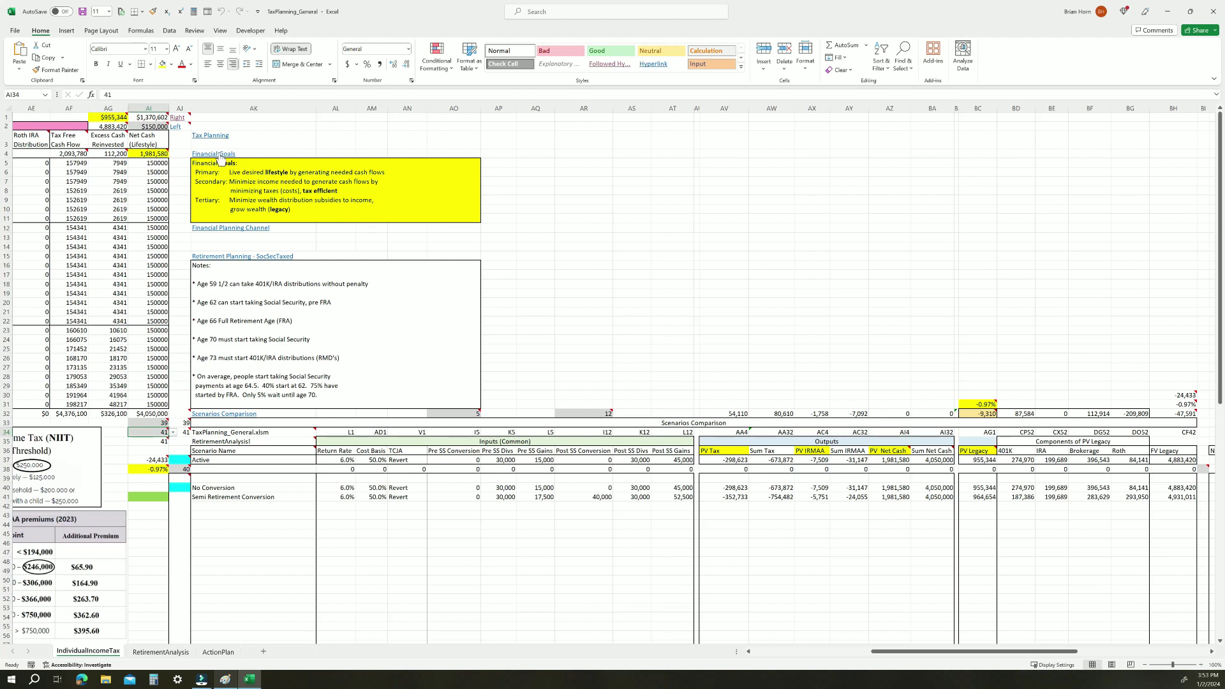
# Alternate the active scenario between Semi Retirement Conversion (row 41) and No Conversion (row 40), ending with Semi Retirement Conversion loaded
pyautogui.click(176, 127)
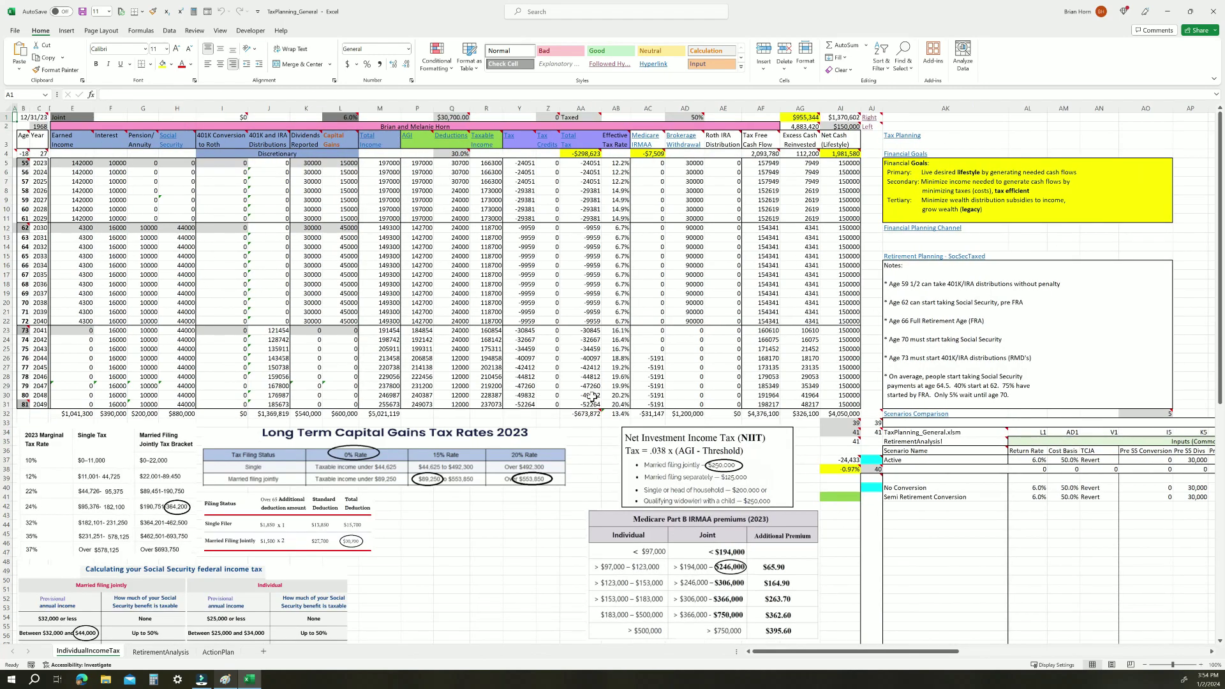
pyautogui.click(874, 499)
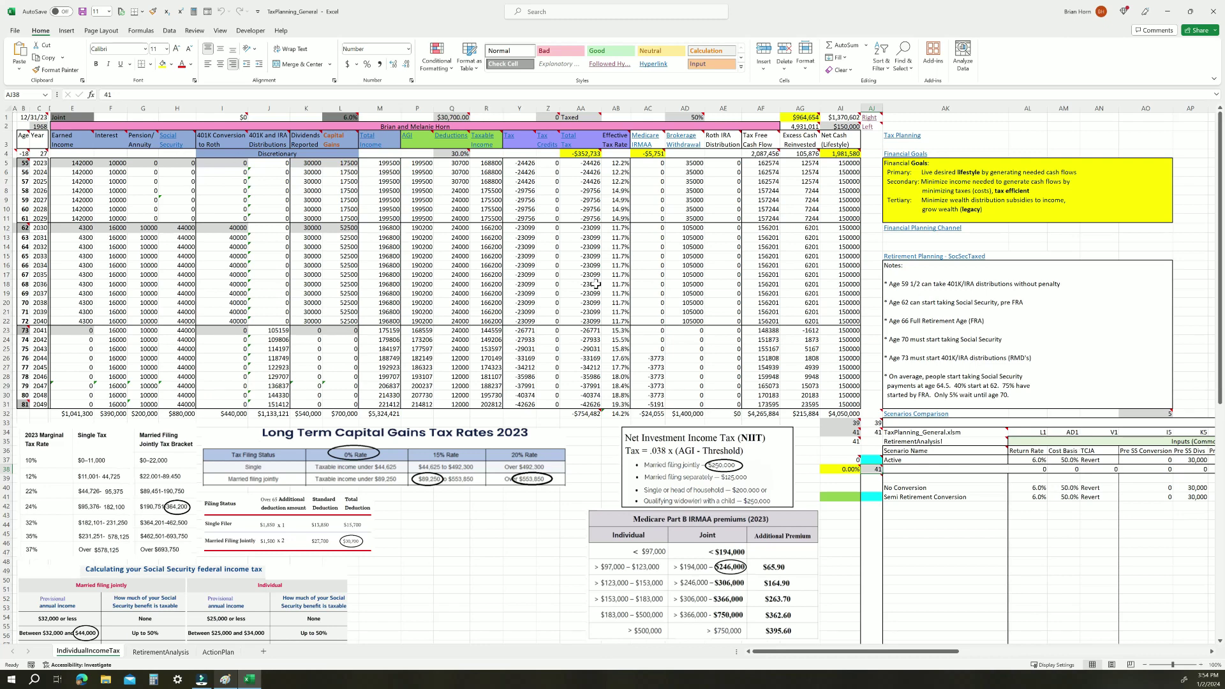
pyautogui.moveTo(873, 480)
pyautogui.click(871, 490)
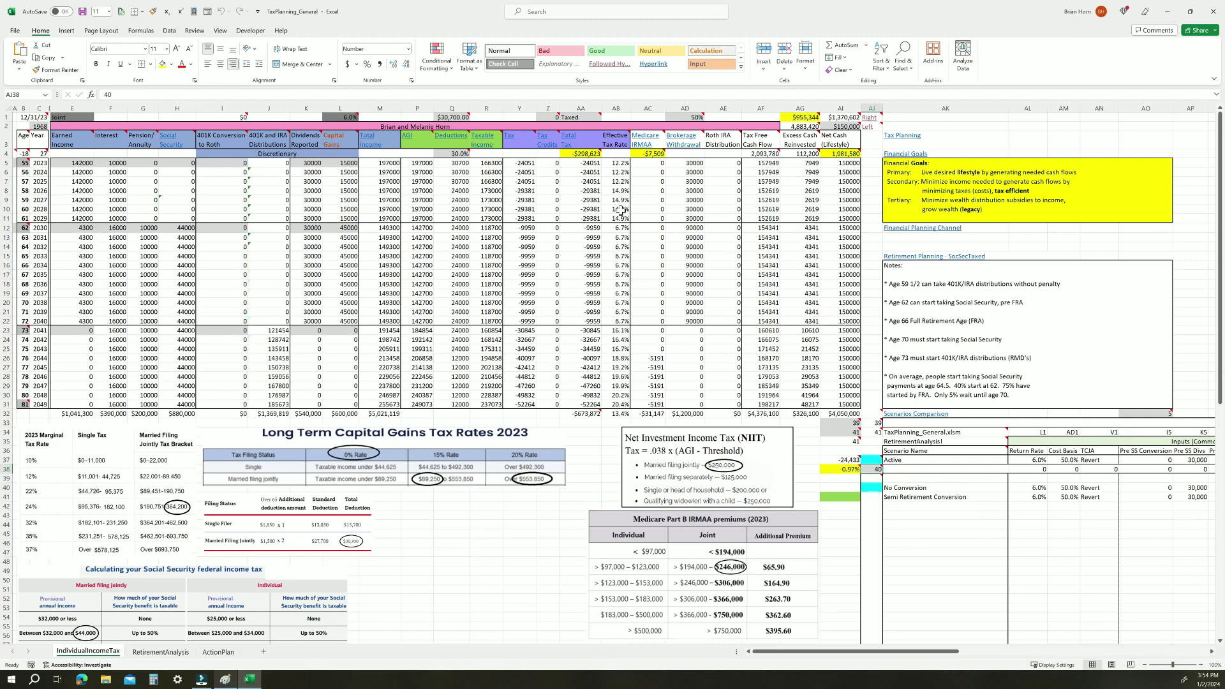
pyautogui.click(874, 498)
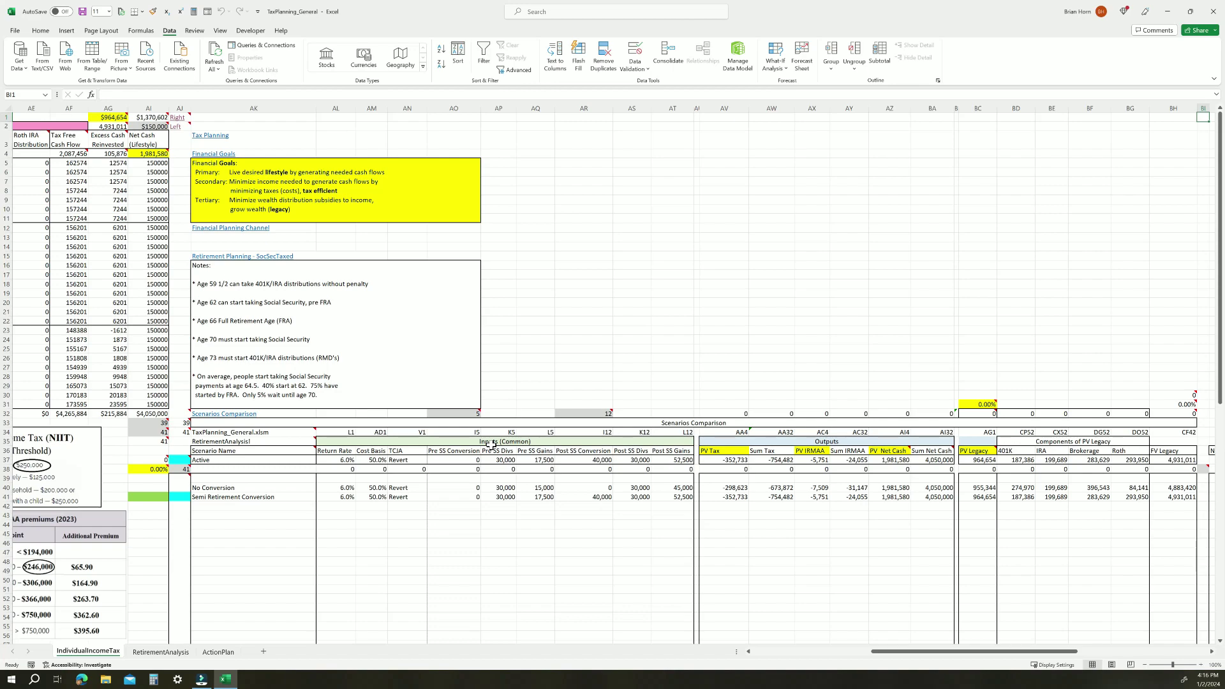
# Examine the uncommon user entry ranges: the Roth IRA Distribution and Deductions cells, and the brokerage Donation cells on RetirementAnalysis
pyautogui.moveTo(883, 651); pyautogui.dragTo(731, 654)
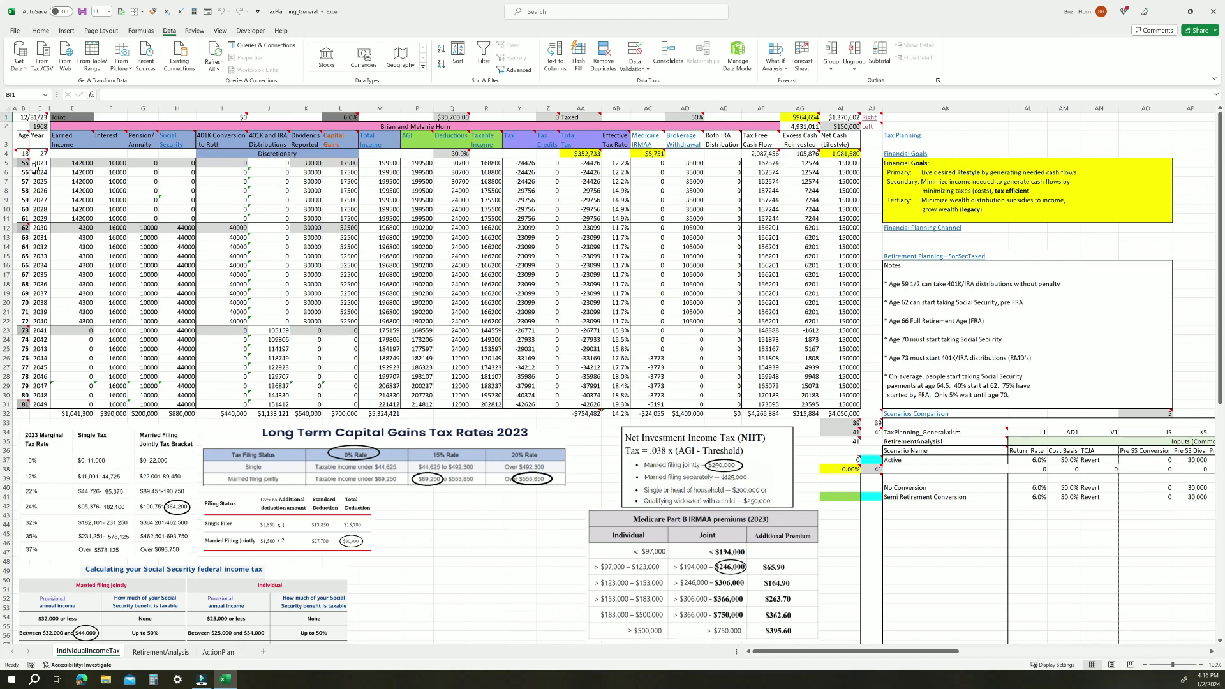
pyautogui.moveTo(803, 119)
pyautogui.moveTo(855, 652); pyautogui.dragTo(902, 577)
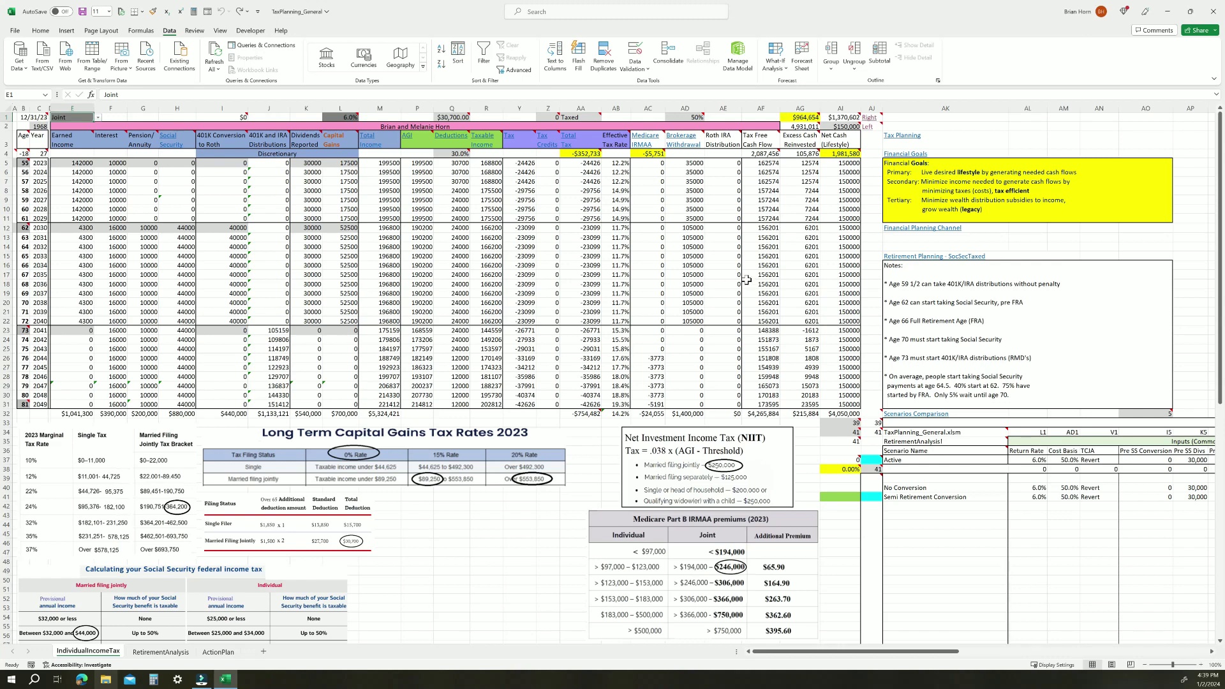
pyautogui.moveTo(734, 163); pyautogui.dragTo(723, 342)
pyautogui.moveTo(459, 163); pyautogui.dragTo(518, 271)
pyautogui.hotkey('ctrl', 'pagedown')
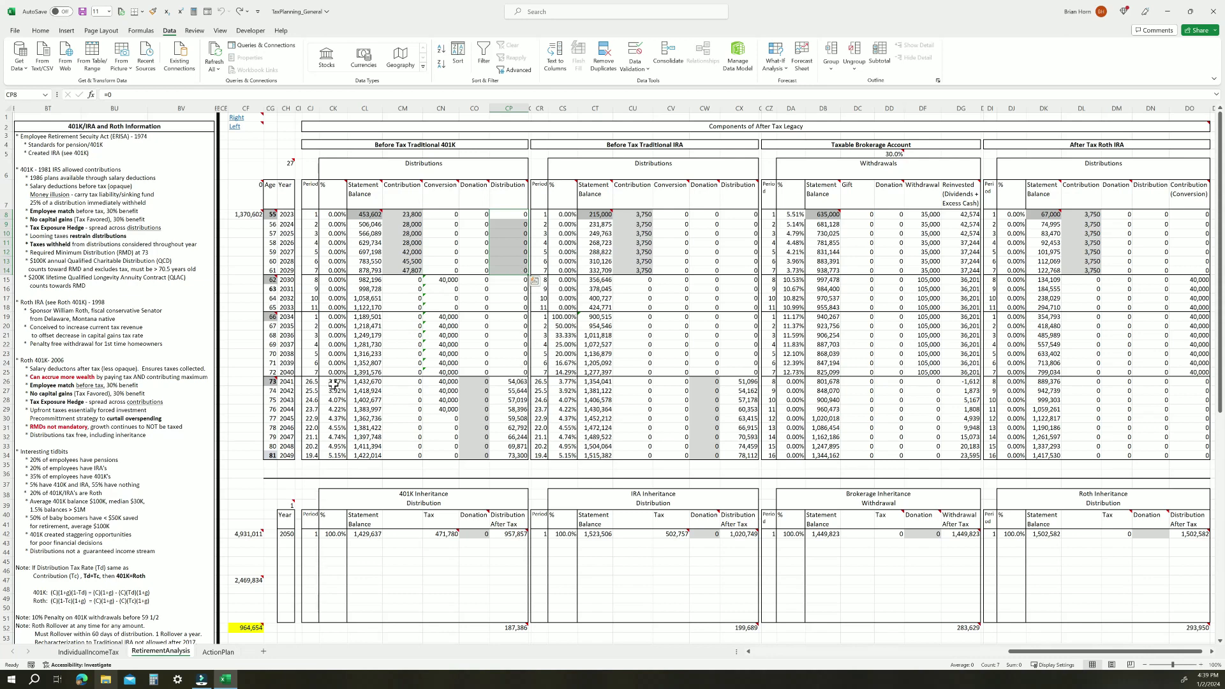
pyautogui.moveTo(894, 215); pyautogui.dragTo(893, 262)
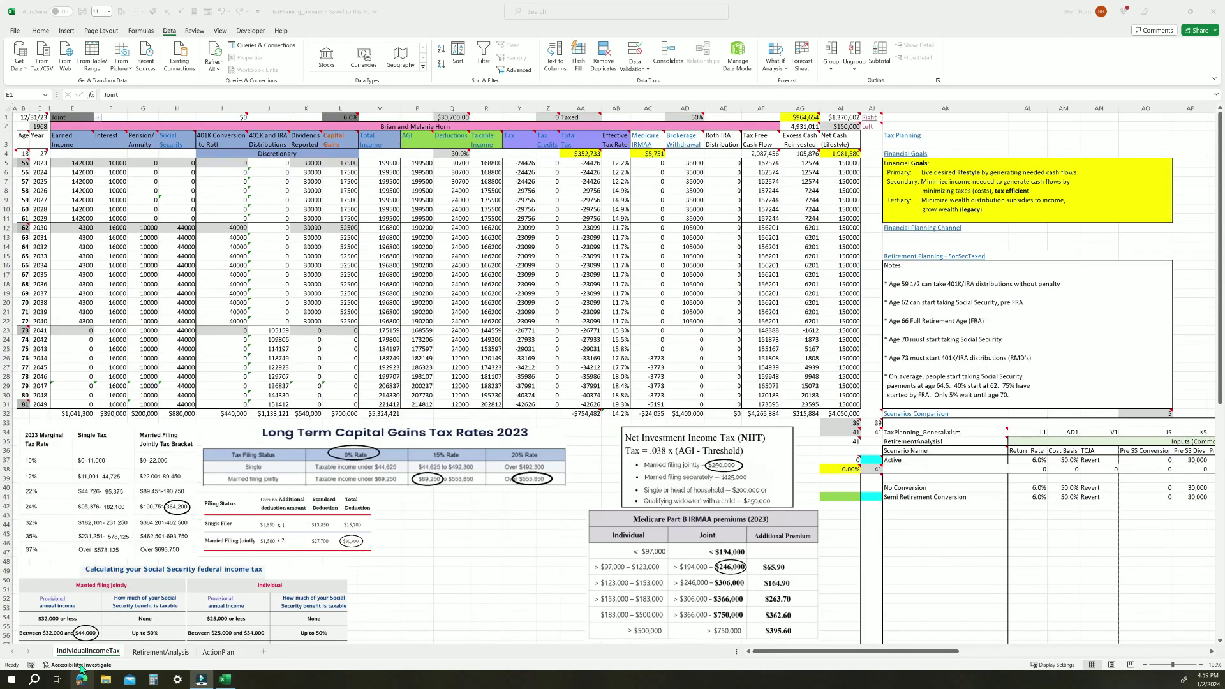
# Test Roth IRA distributions of 10000 in AE7 and 100000 in AE9, and reset AE7:AE9 to 0
pyautogui.click(727, 181)
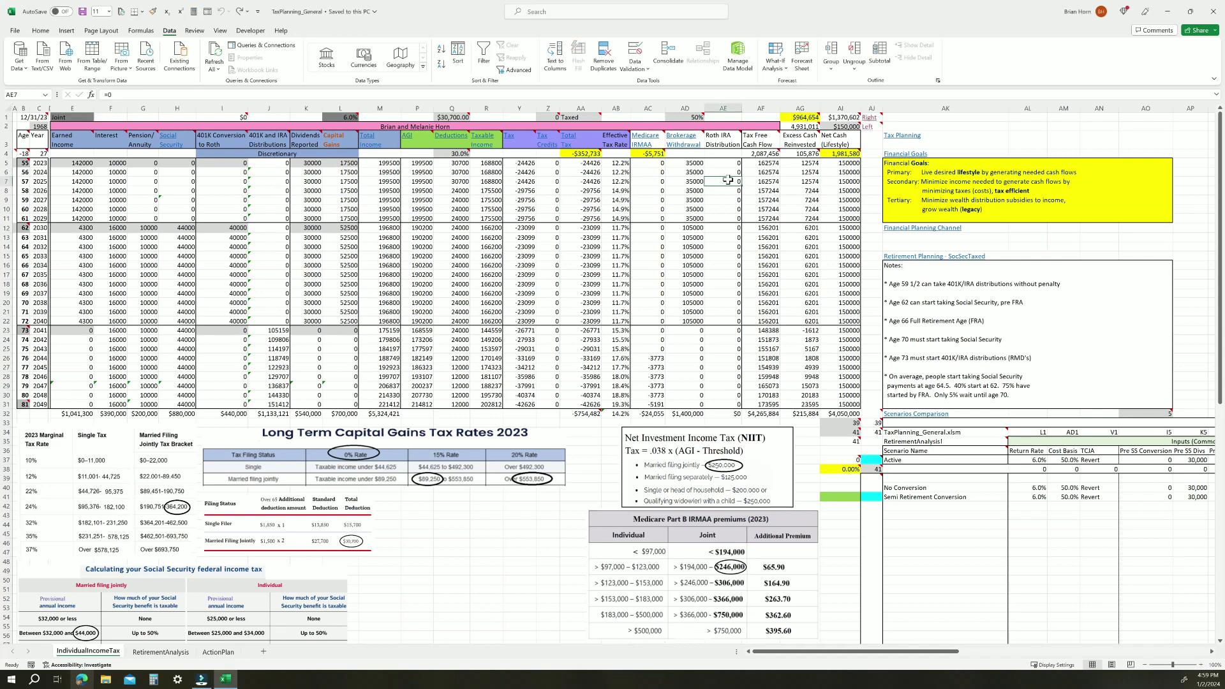
pyautogui.write('10000')
pyautogui.press('Return')
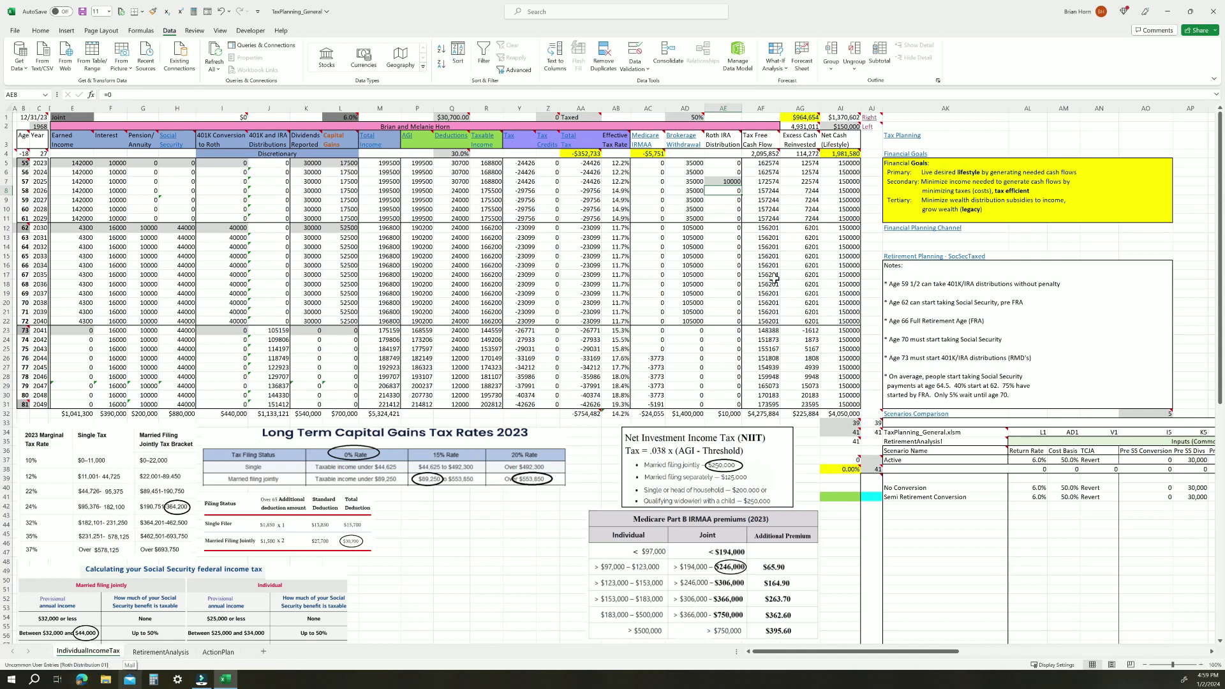
pyautogui.click(732, 202)
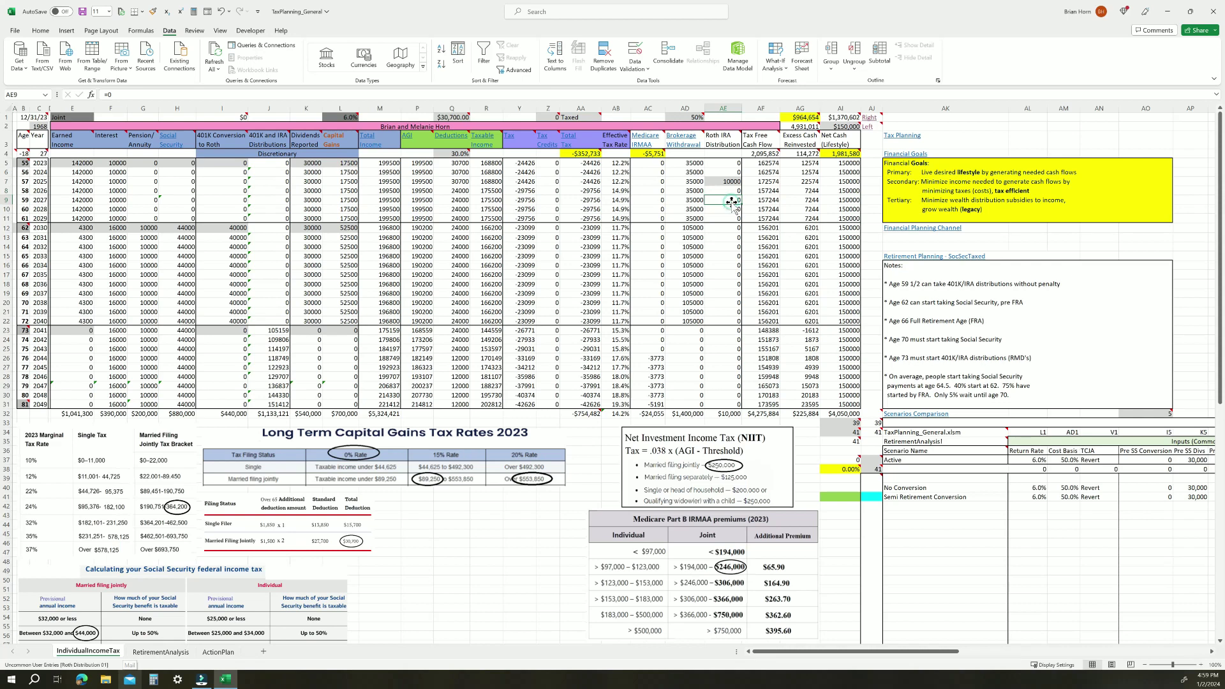
pyautogui.write('1')
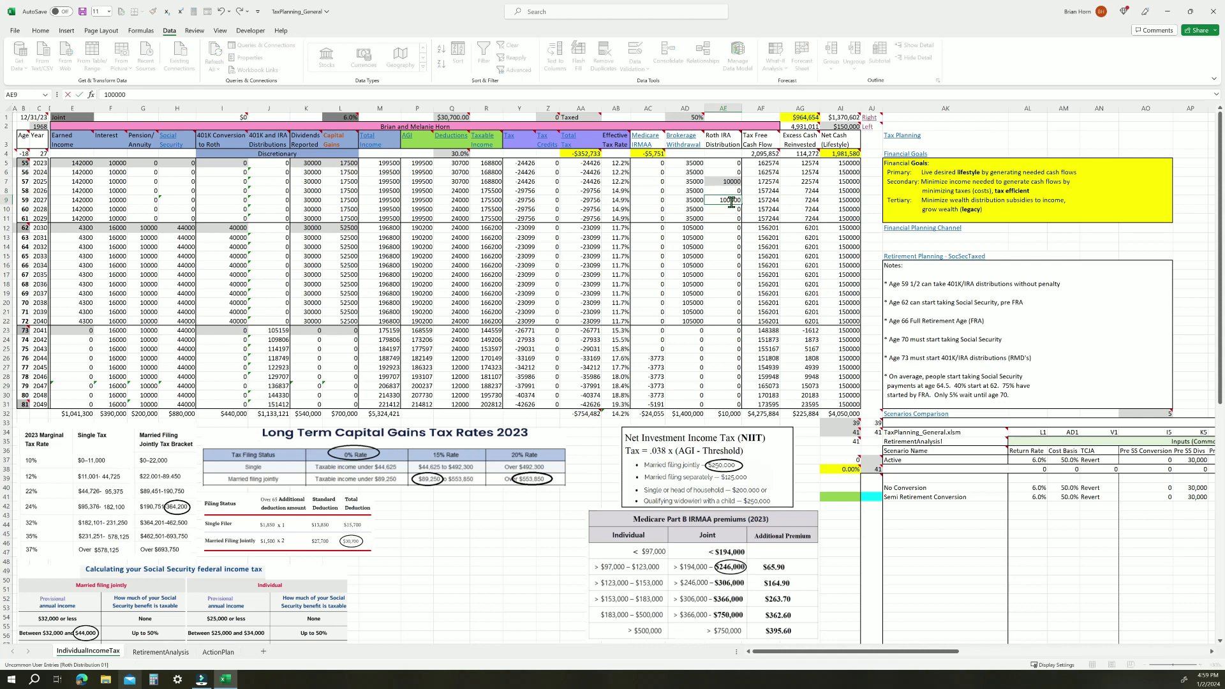
pyautogui.write('00000')
pyautogui.press('Return')
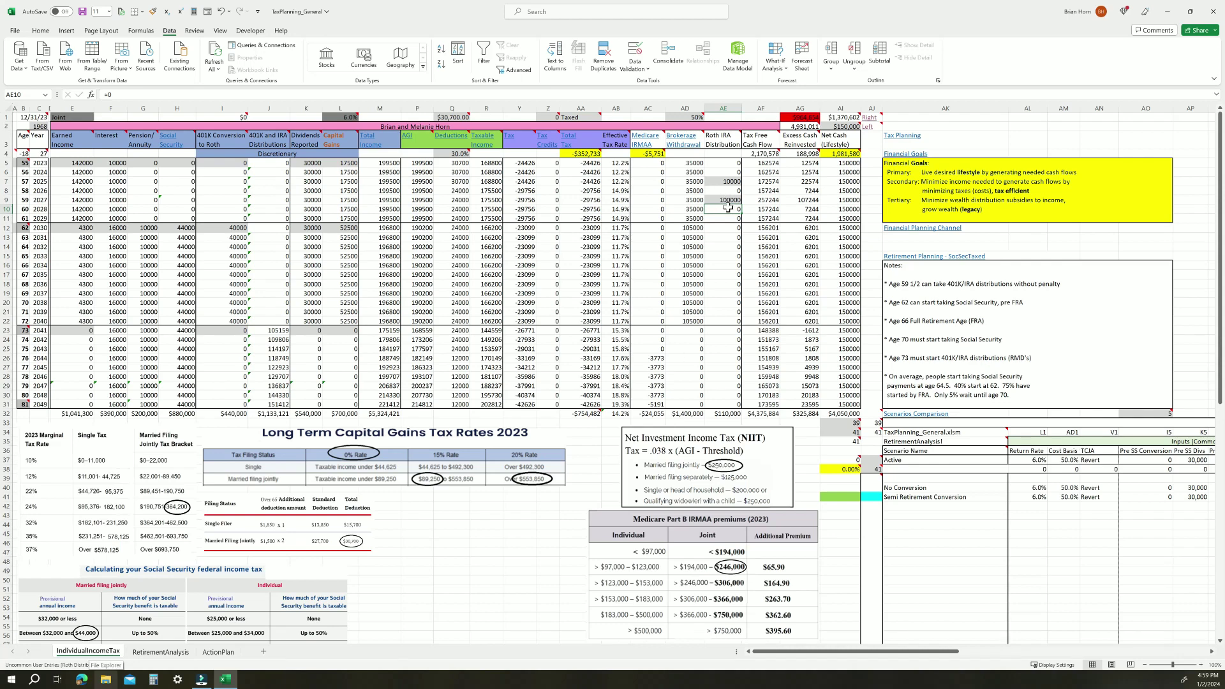
pyautogui.moveTo(742, 214); pyautogui.dragTo(734, 182)
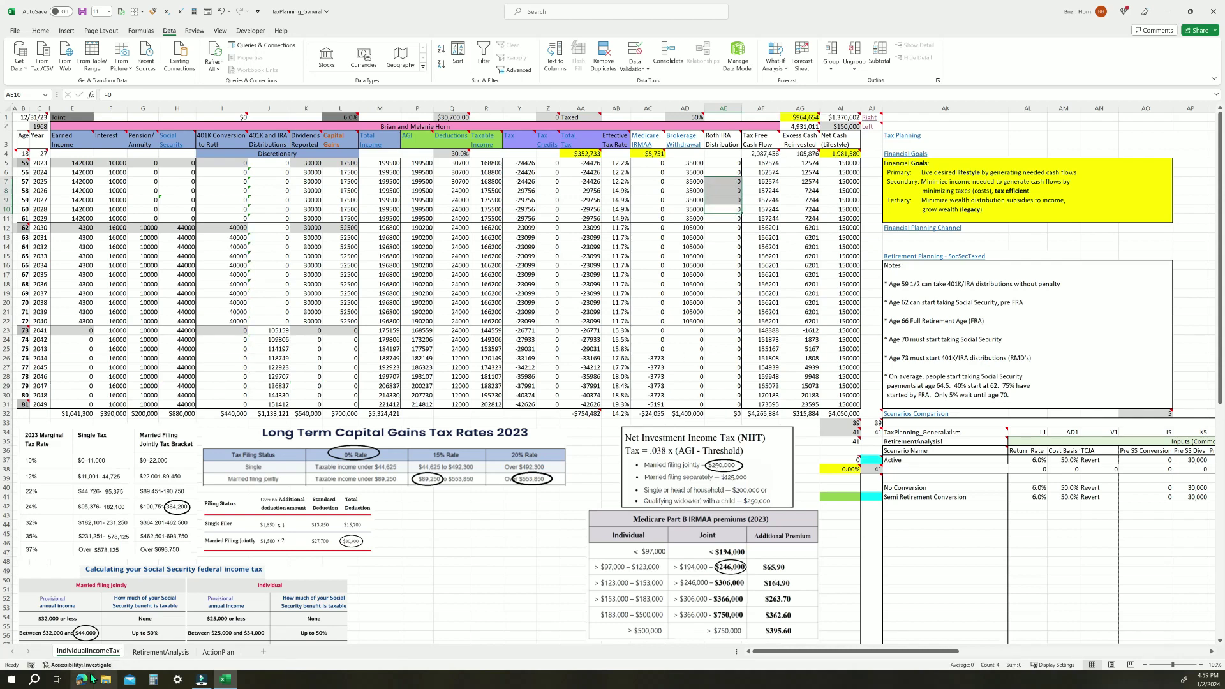
# Enter a 2025 deduction of 40000 in Q7 and a 2026 Roth IRA distribution of 10000 in AE8
pyautogui.click(459, 181)
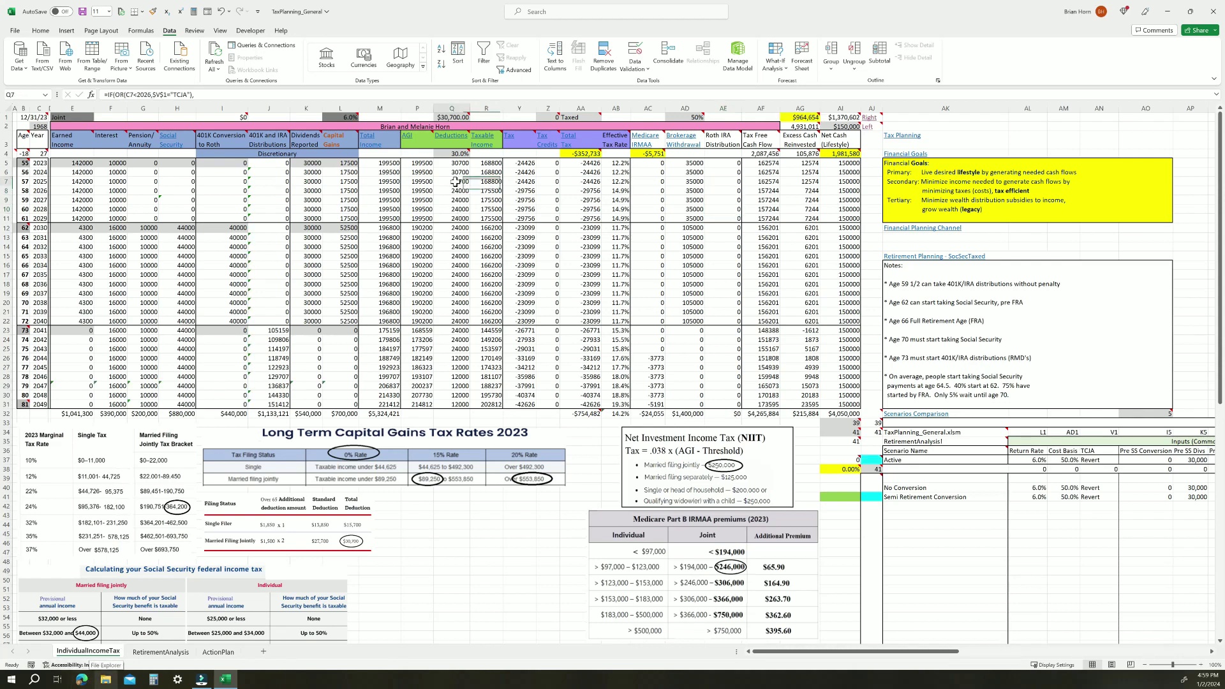
pyautogui.write('40000')
pyautogui.press('Return')
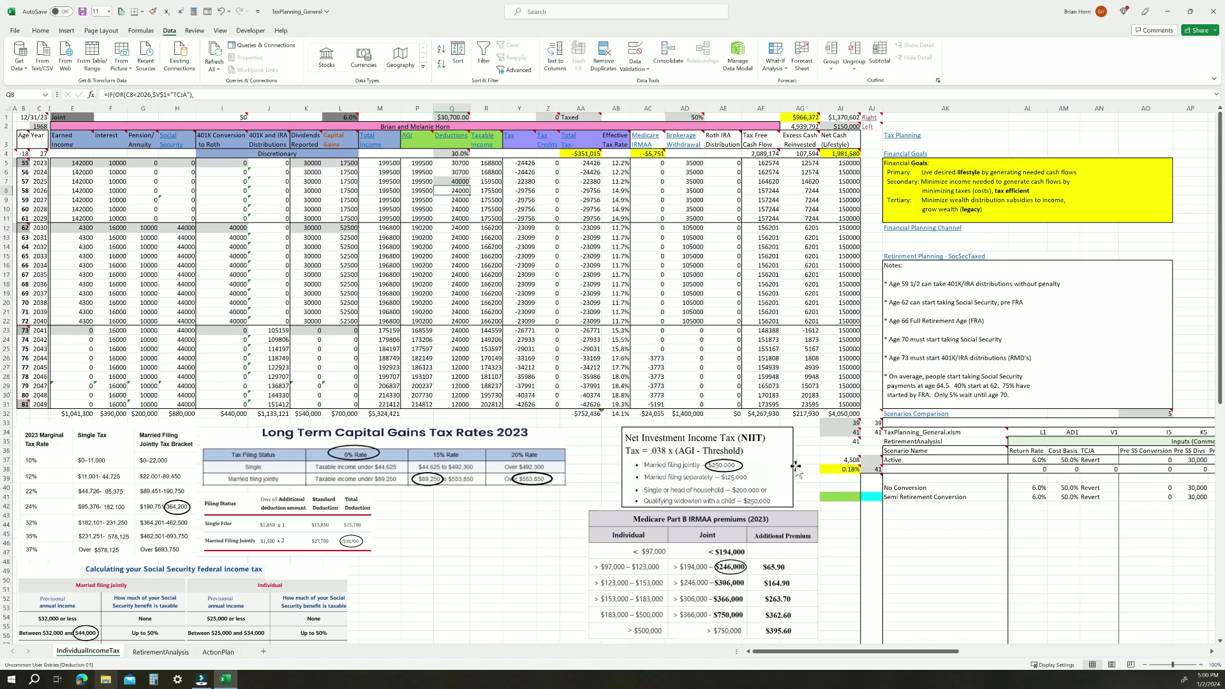
pyautogui.click(728, 189)
pyautogui.write('100')
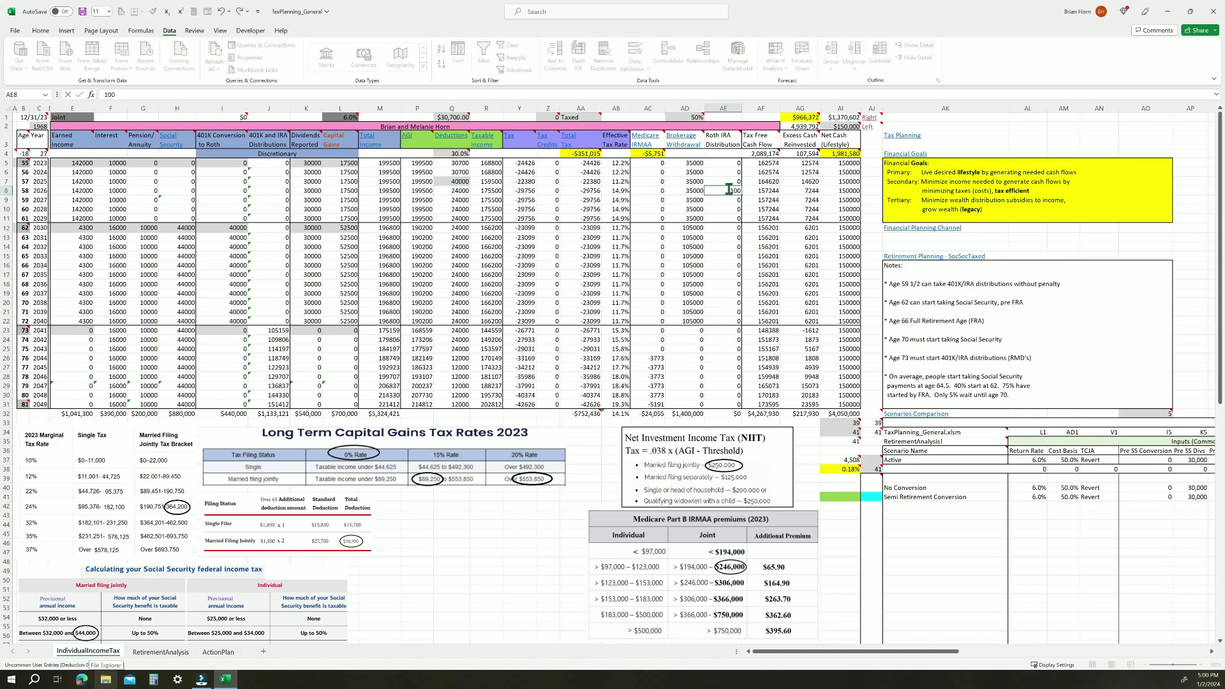
pyautogui.write('00')
pyautogui.press('Return')
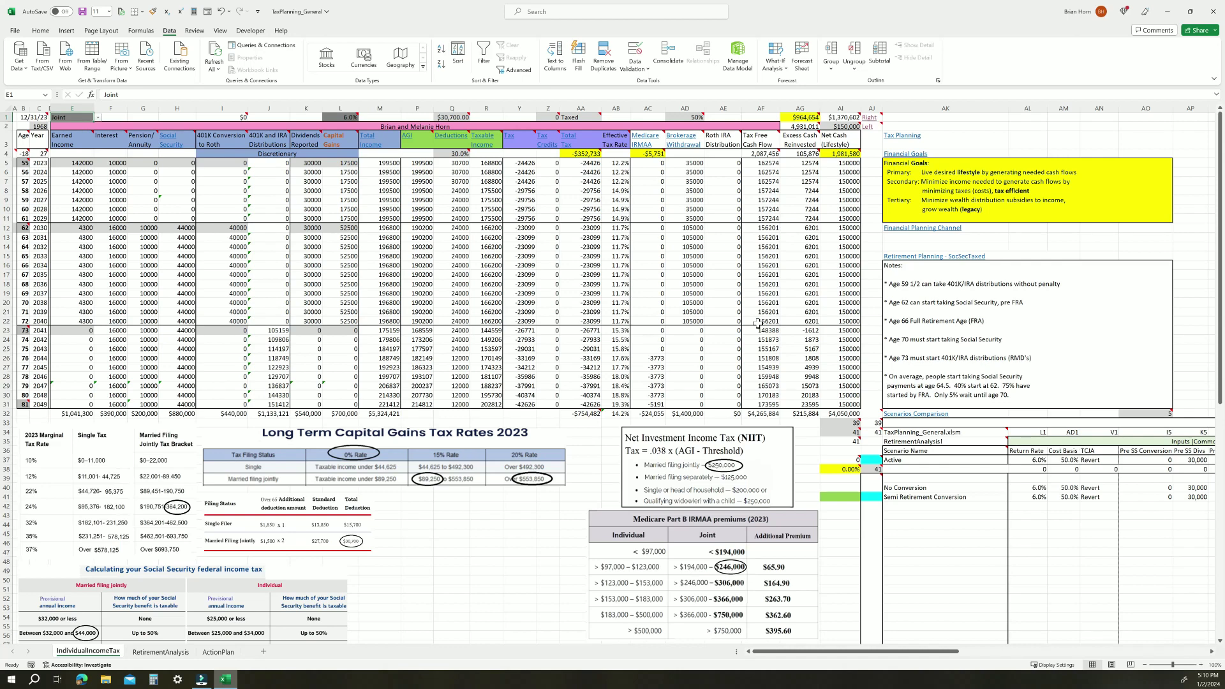
# Check the Note column of the scenarios comparison table and load the No Conversion scenario from row 40
pyautogui.hscroll(10, 757, 325)
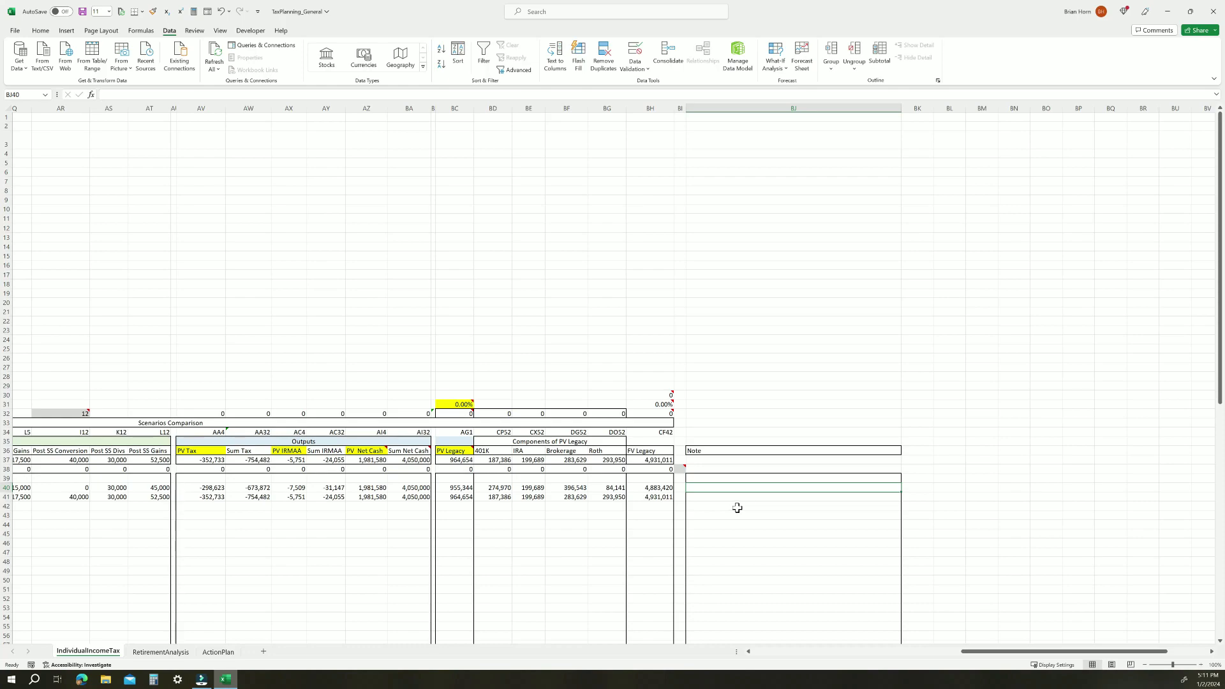
pyautogui.moveTo(978, 651); pyautogui.dragTo(817, 651)
pyautogui.click(587, 490)
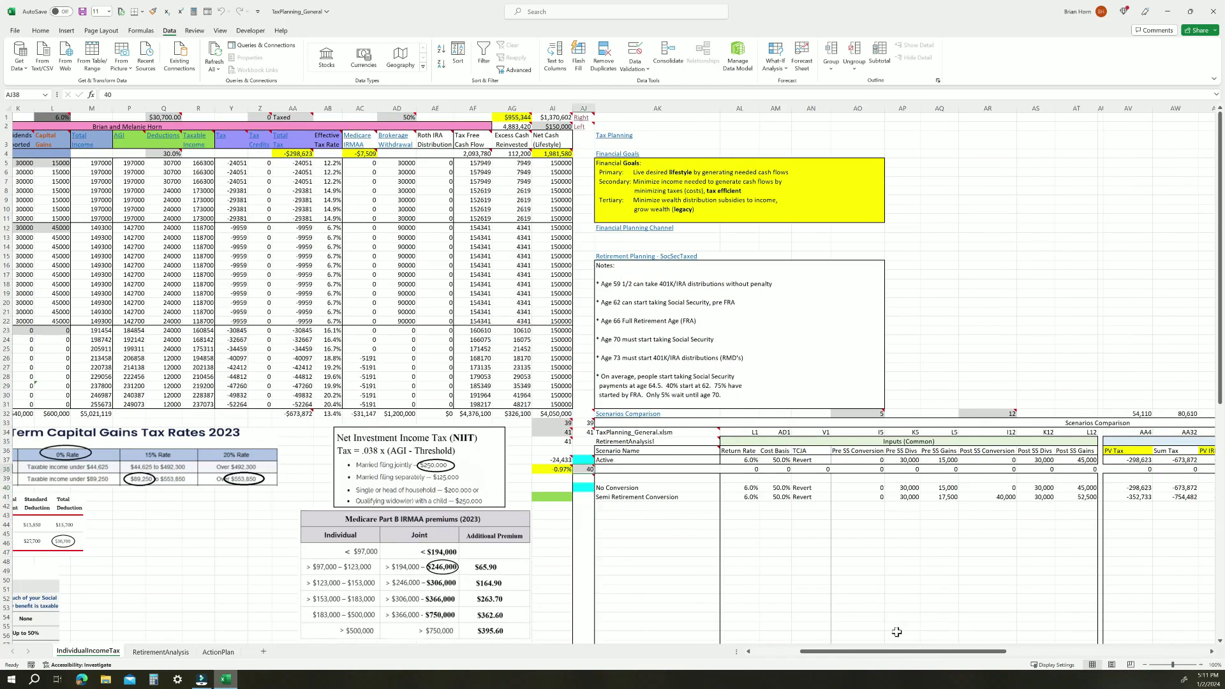
pyautogui.moveTo(909, 651); pyautogui.dragTo(823, 658)
pyautogui.moveTo(824, 658); pyautogui.dragTo(823, 658)
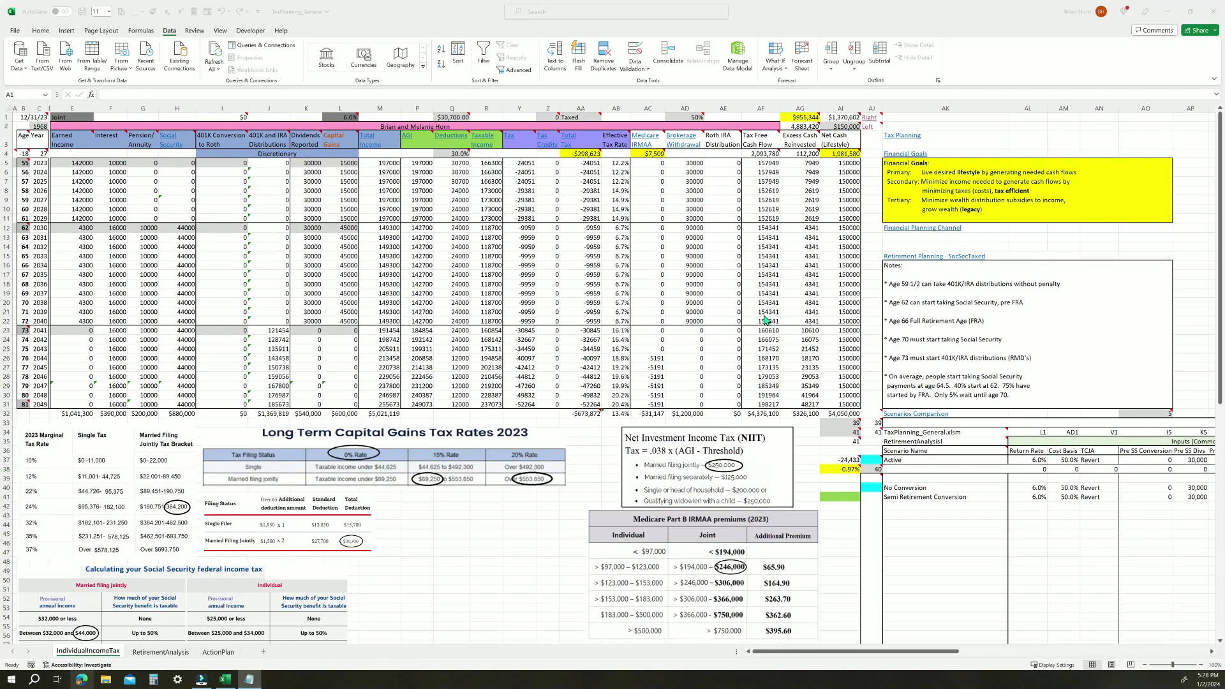